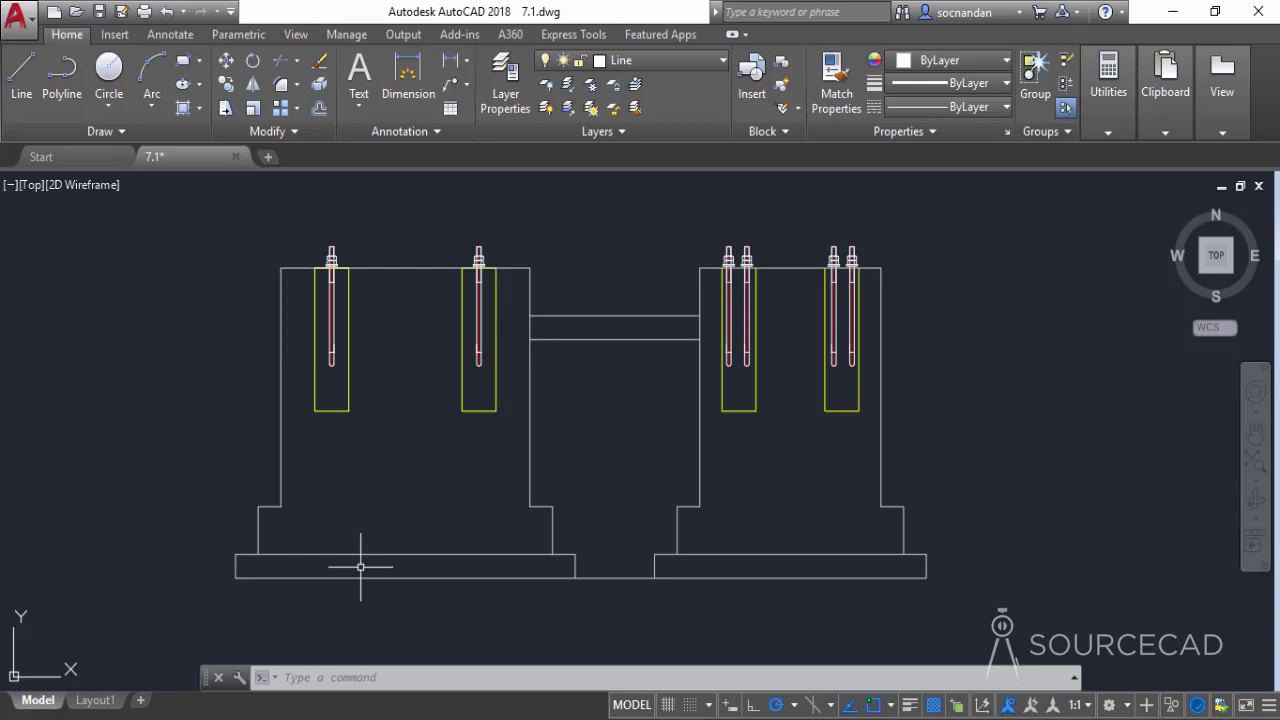
# Step: Start a hatch and pick an internal point in the left foundation block, outside its two yellow bolt pockets
pyautogui.click(183, 108)
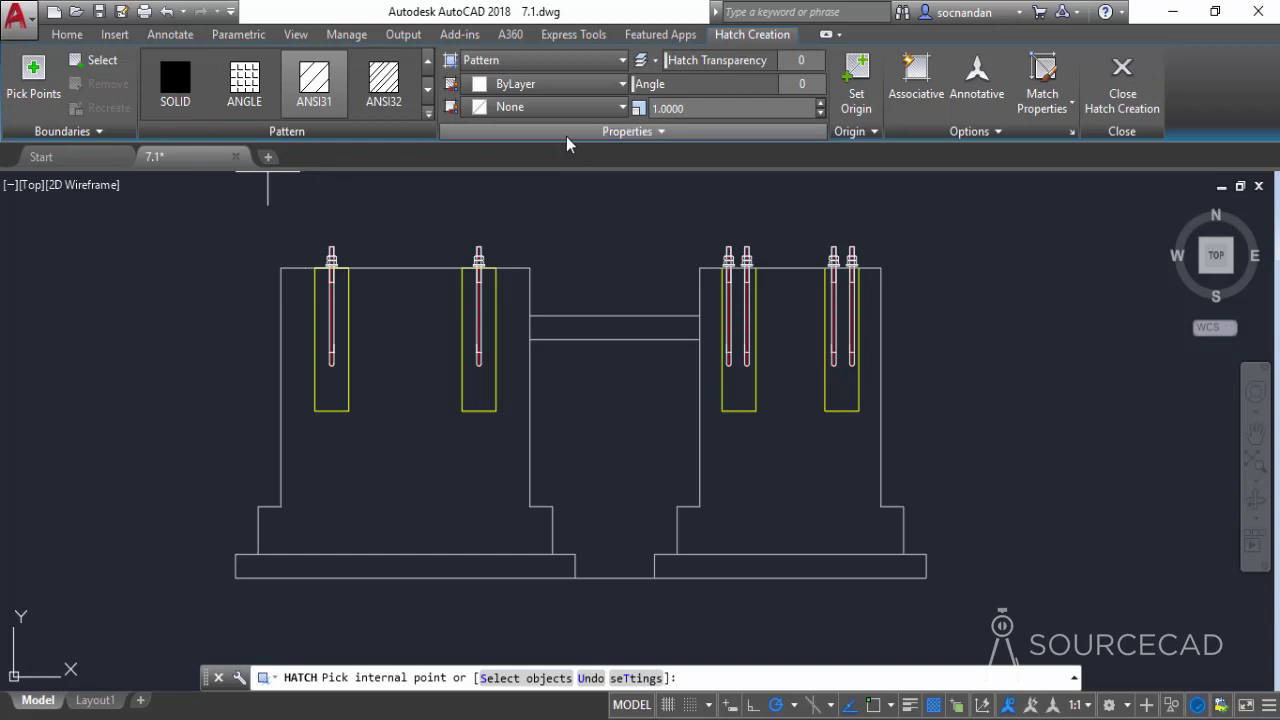
pyautogui.click(34, 72)
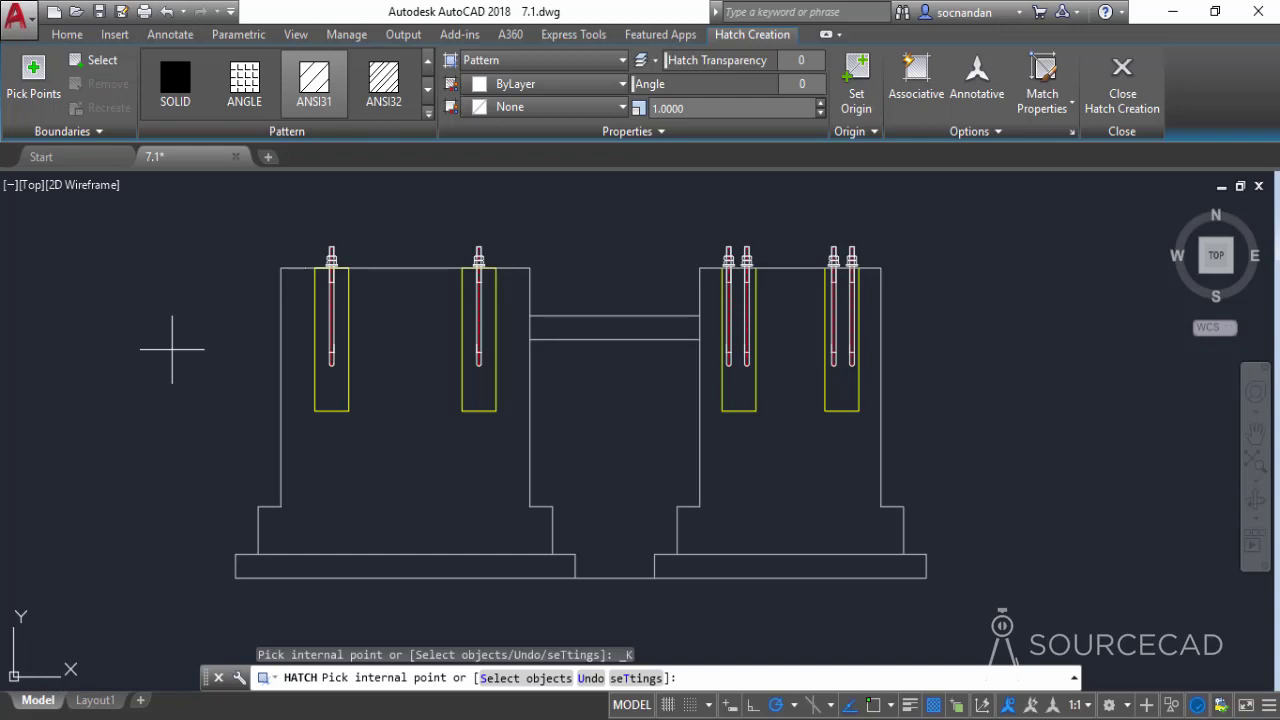
pyautogui.click(96, 62)
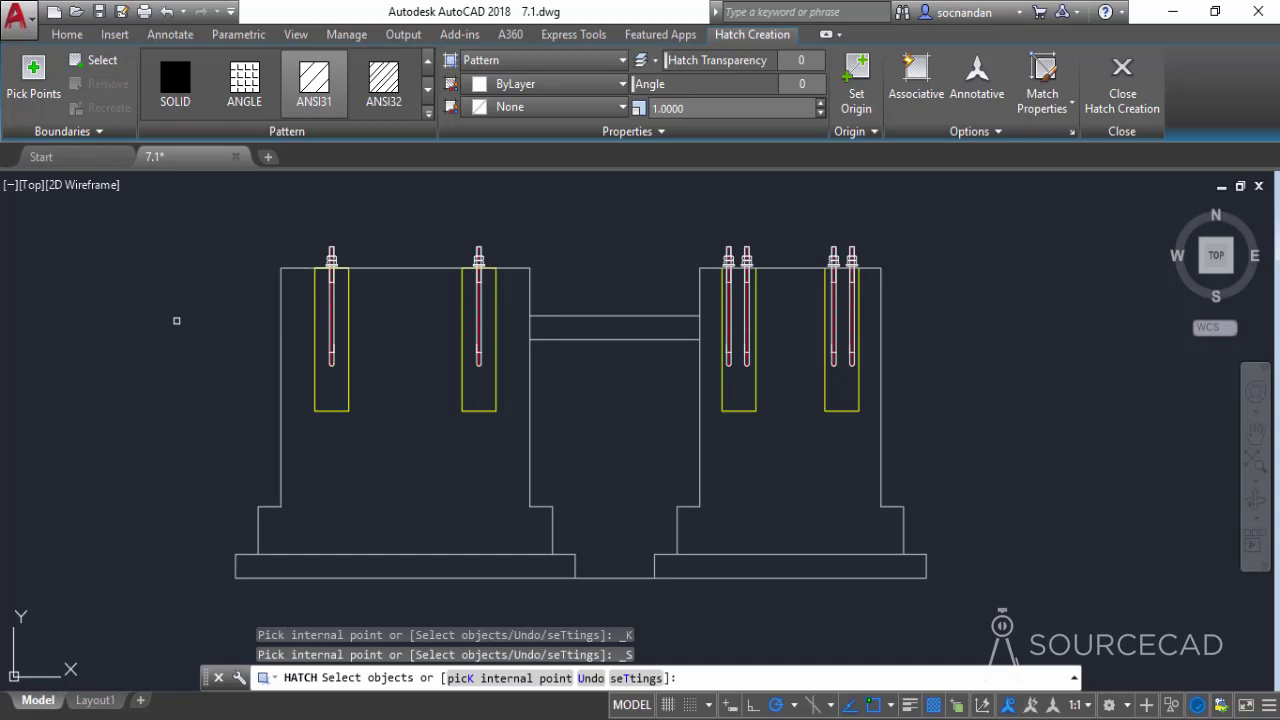
pyautogui.click(34, 84)
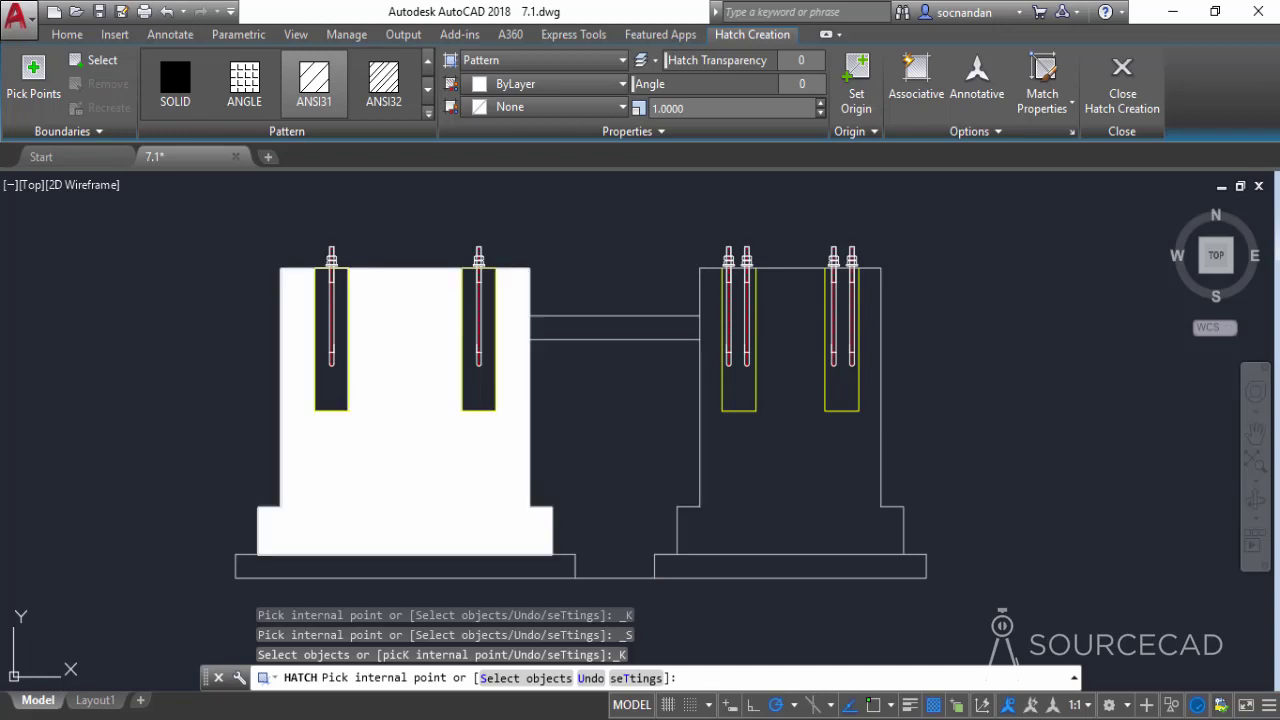
pyautogui.click(290, 428)
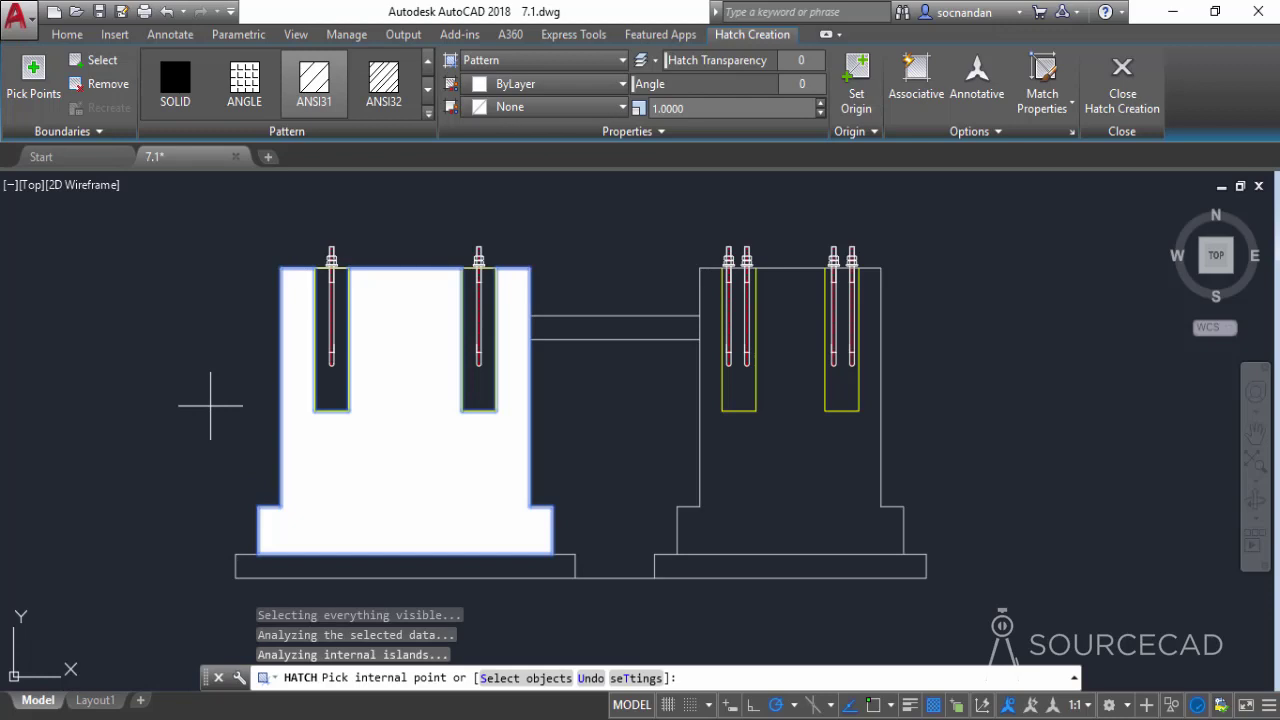
# Step: Browse the available hatch patterns and apply GRAVEL to the left foundation block
pyautogui.click(322, 105)
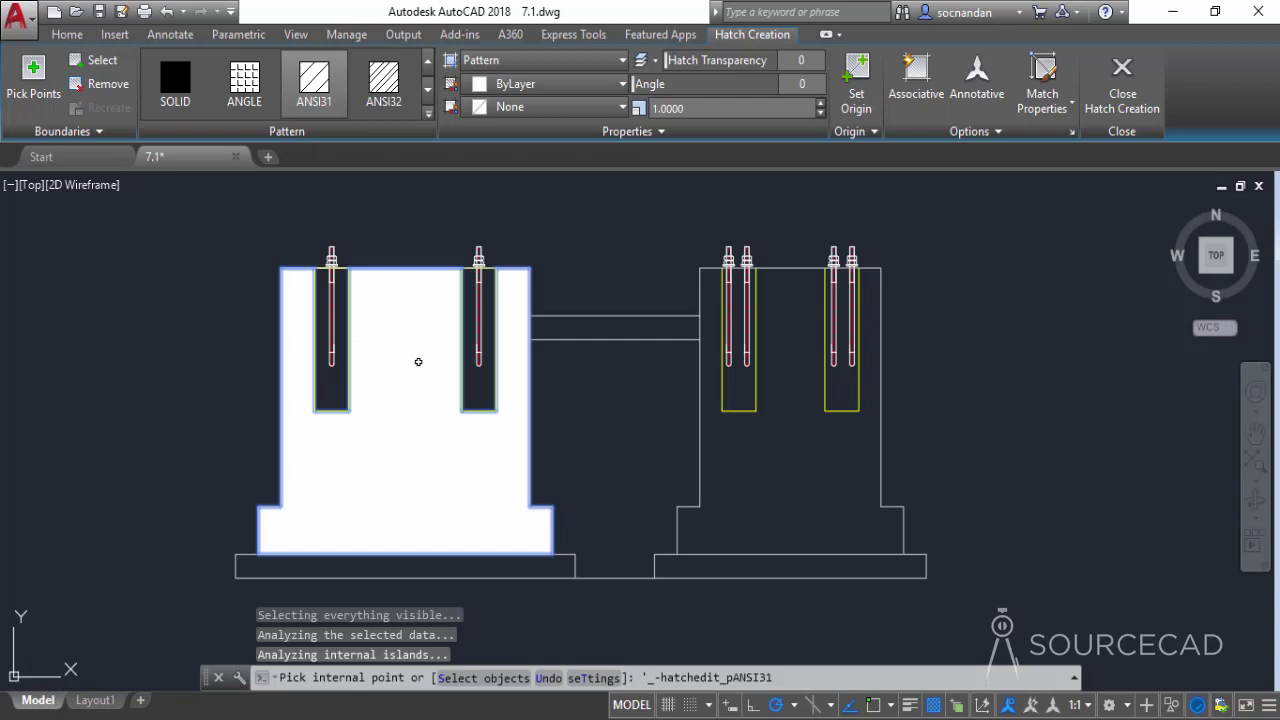
pyautogui.click(326, 103)
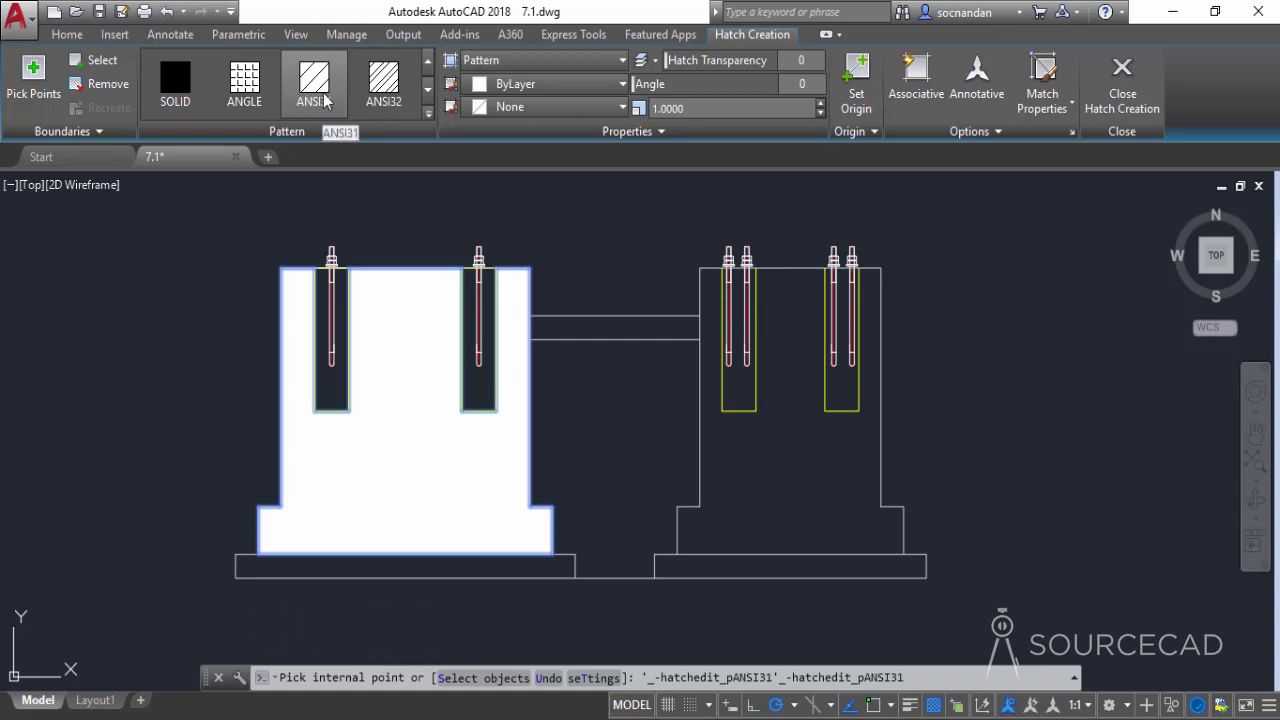
pyautogui.click(190, 105)
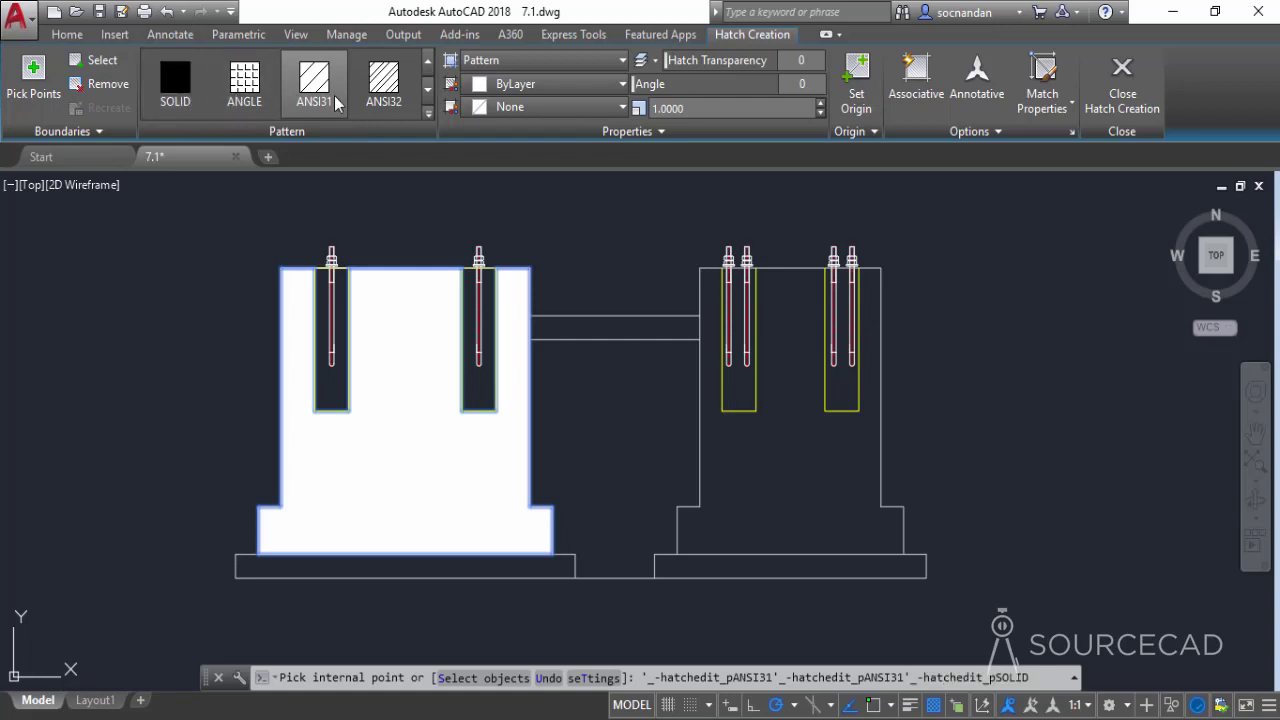
pyautogui.click(406, 104)
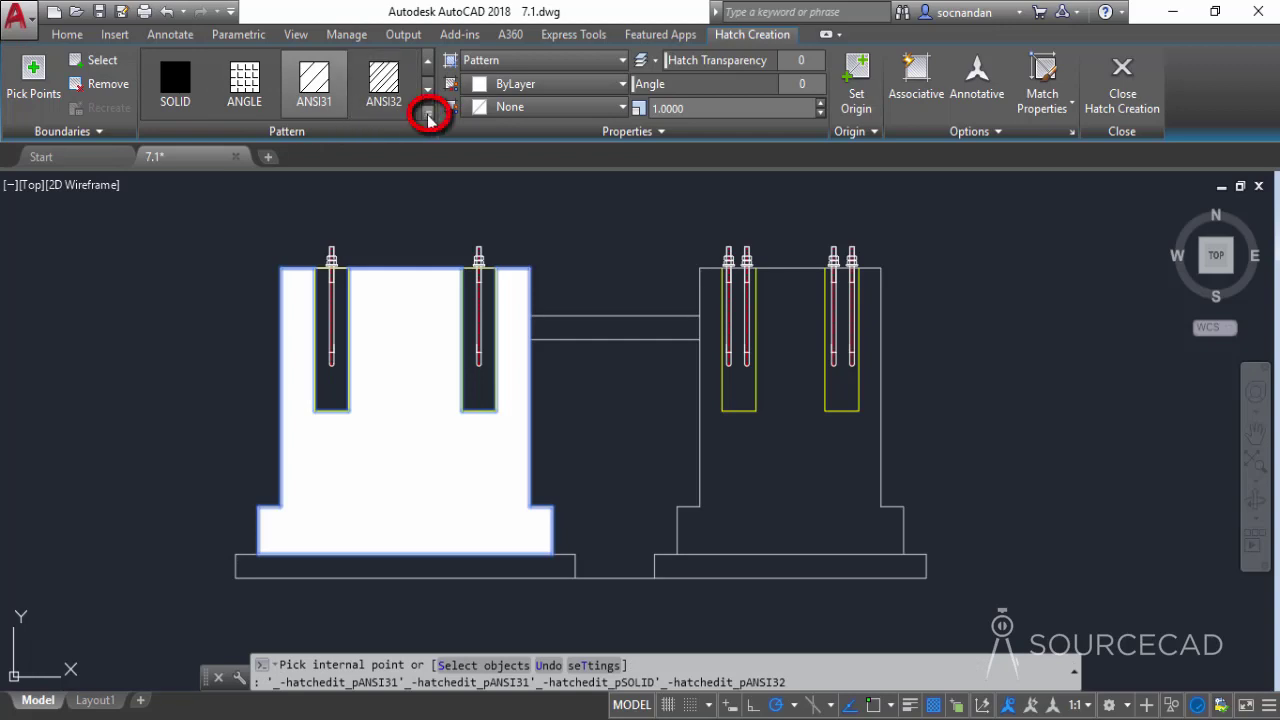
pyautogui.click(429, 115)
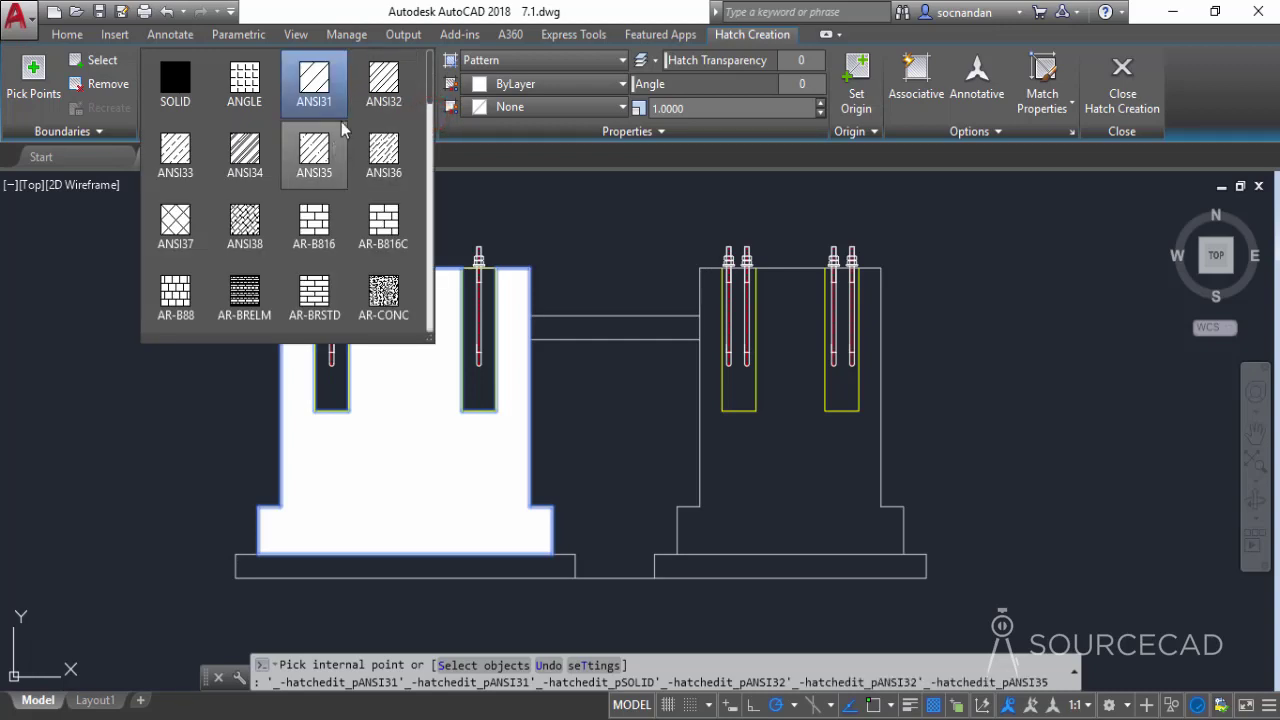
pyautogui.scroll(-2, 343, 150)
pyautogui.scroll(-1, 345, 140)
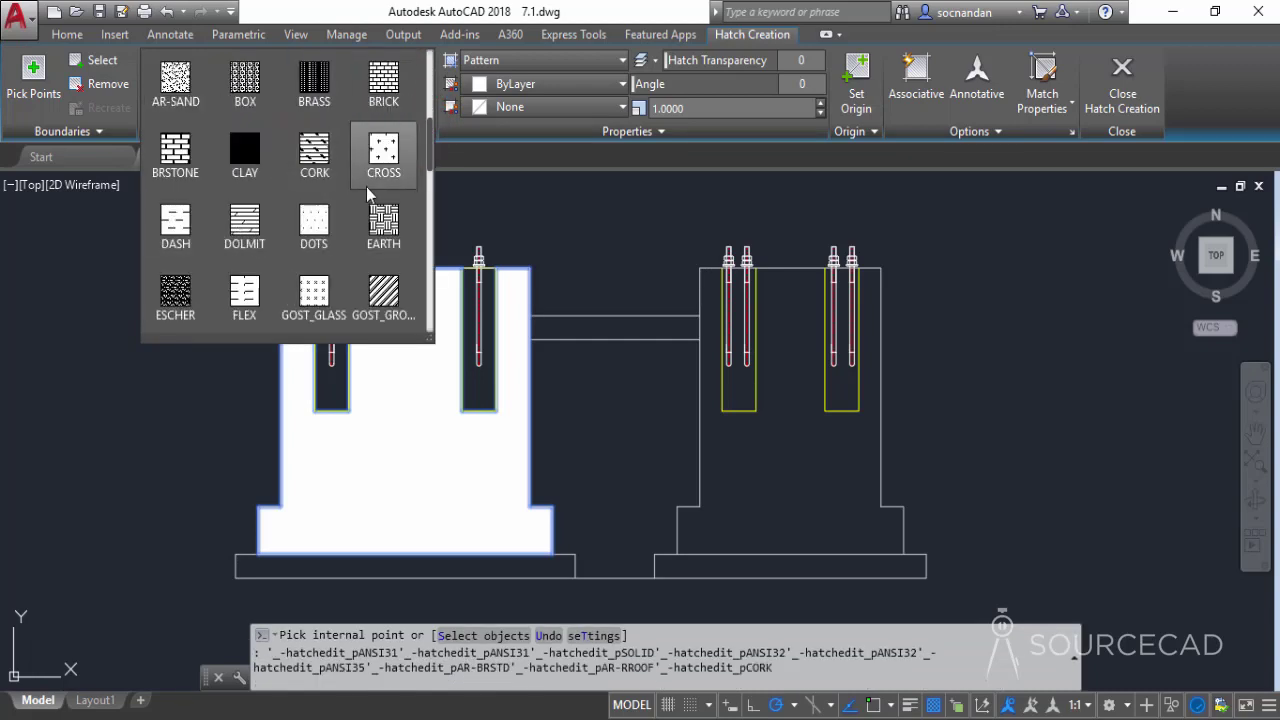
pyautogui.scroll(-4, 368, 165)
pyautogui.scroll(-8, 355, 215)
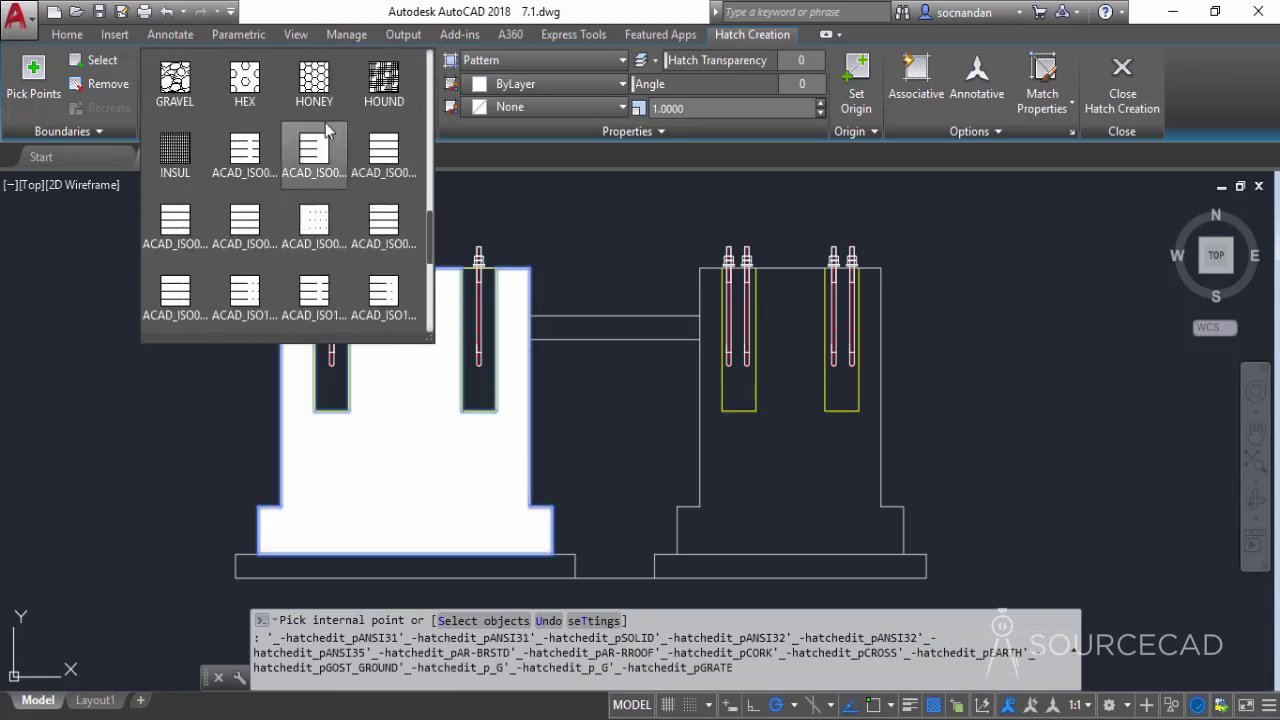
pyautogui.scroll(5, 350, 220)
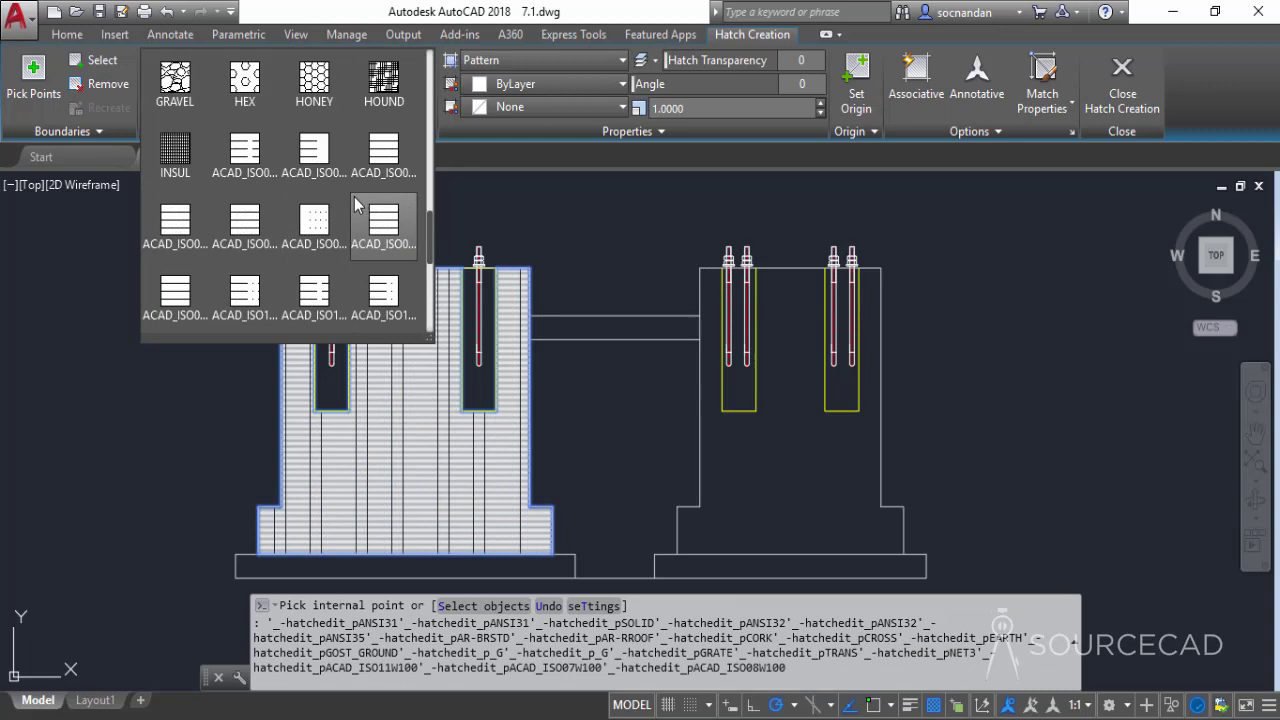
pyautogui.scroll(1, 357, 205)
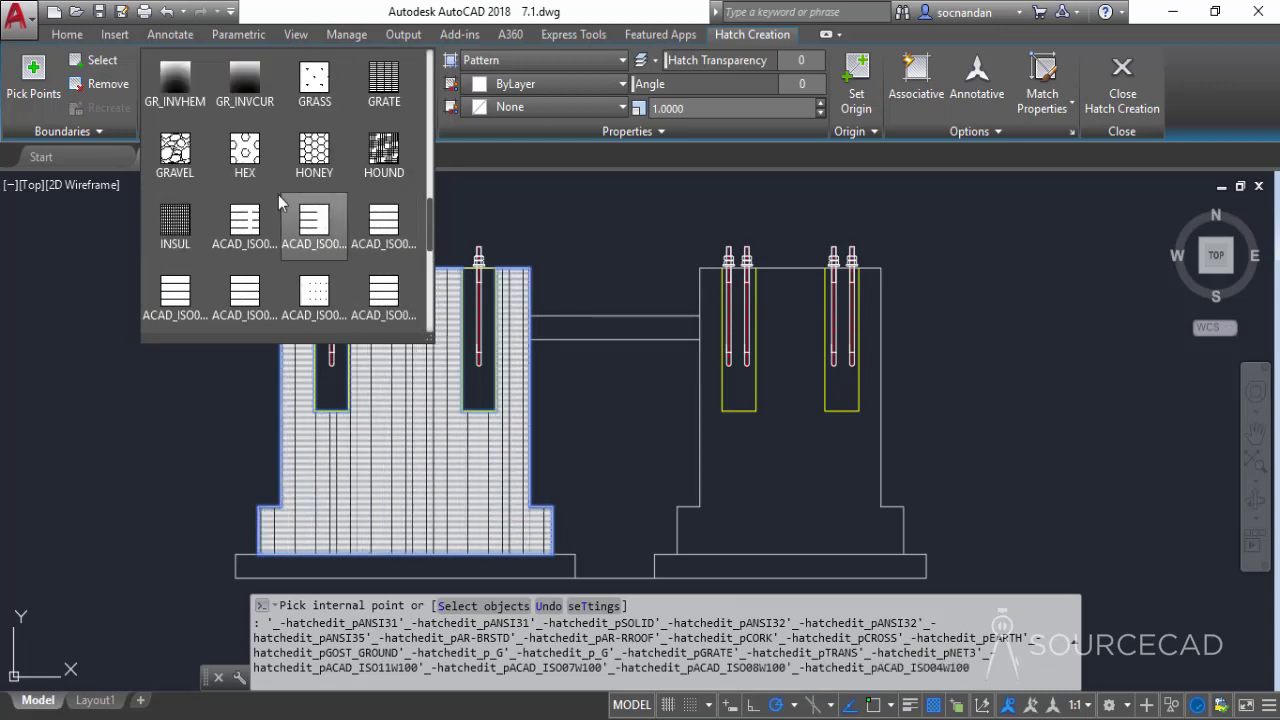
pyautogui.click(187, 158)
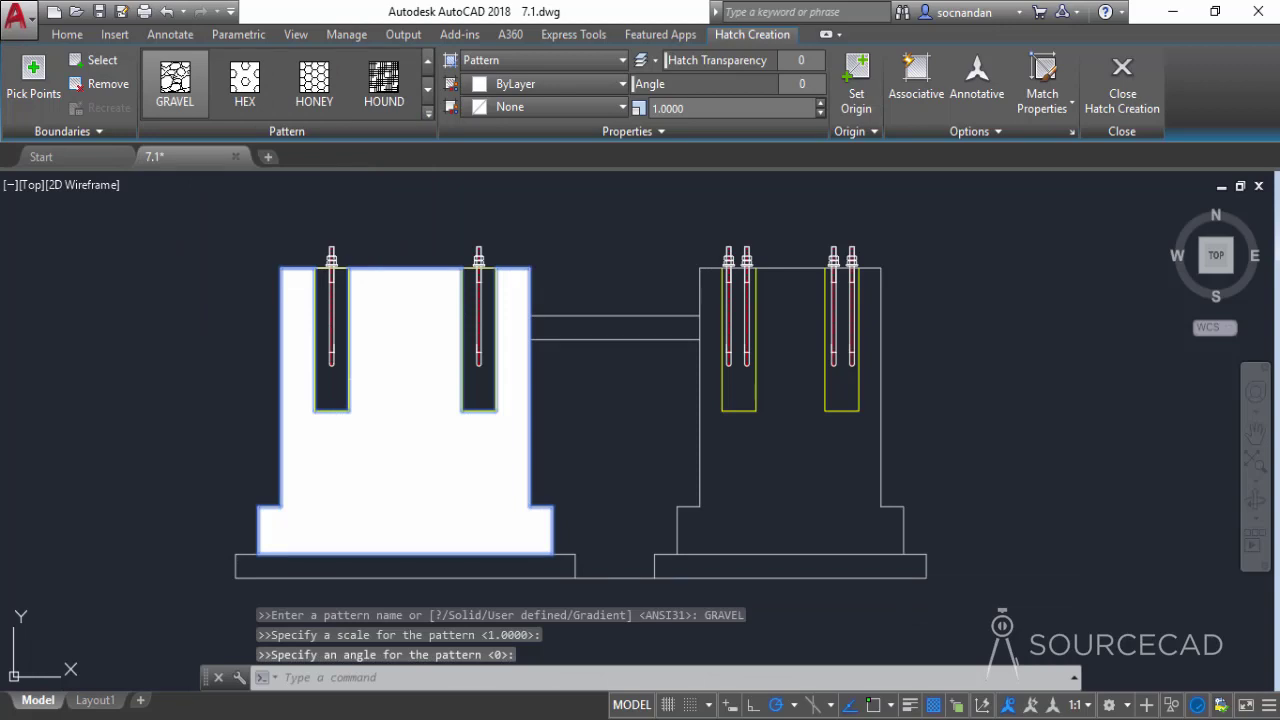
pyautogui.click(174, 80)
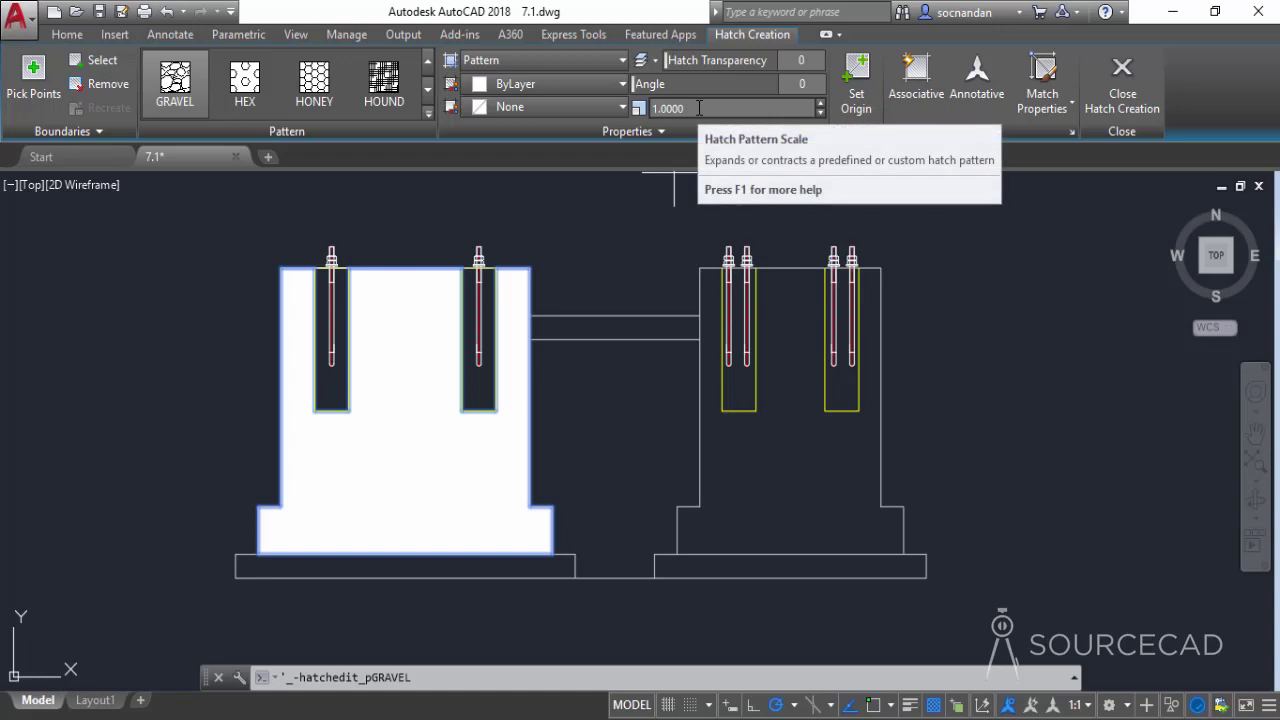
# Step: Set the gravel hatch's pattern scale to 100
pyautogui.click(699, 108)
pyautogui.write('100')
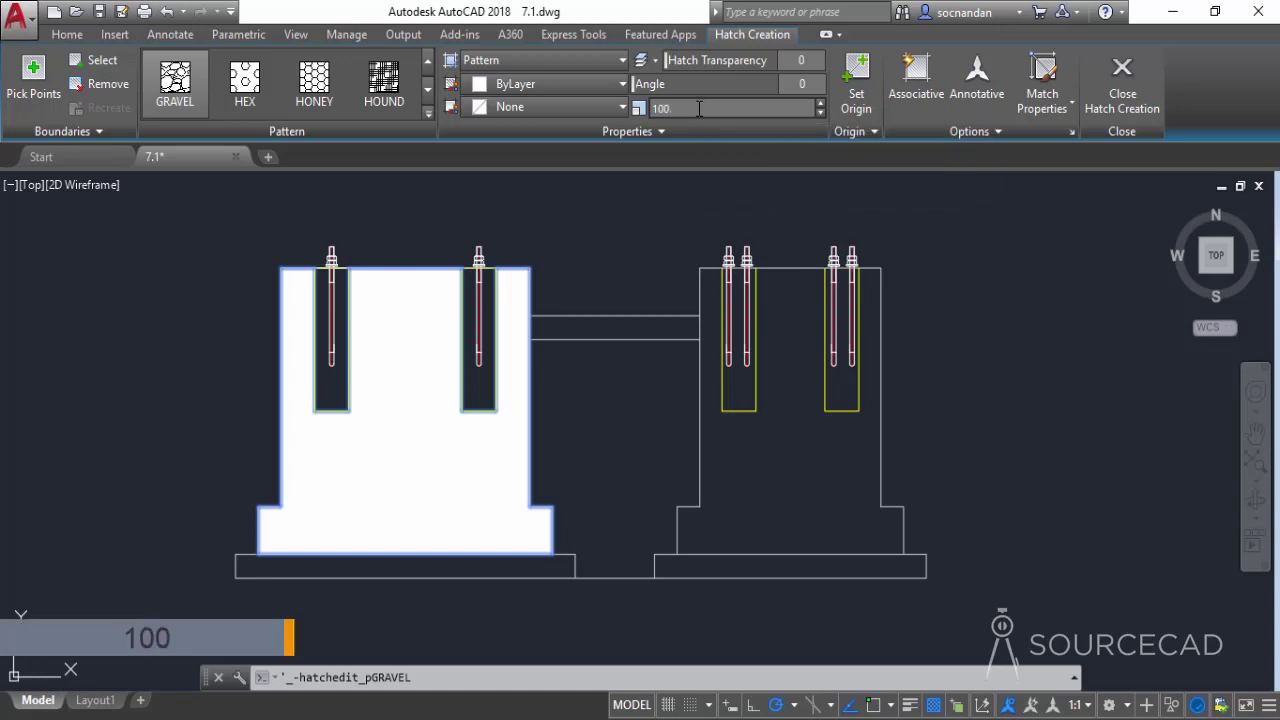
pyautogui.press('Return')
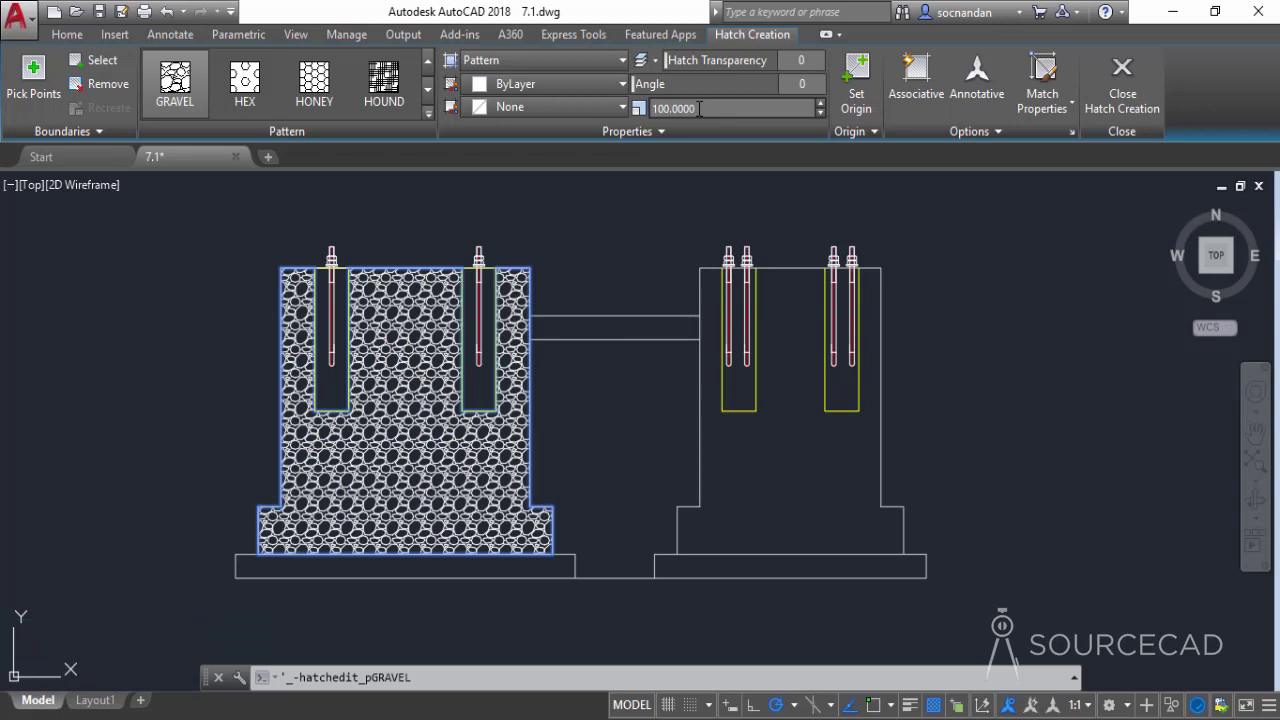
# Step: Set the gravel hatch's pattern scale to 200
pyautogui.click(699, 109)
pyautogui.write('200')
pyautogui.press('Return')
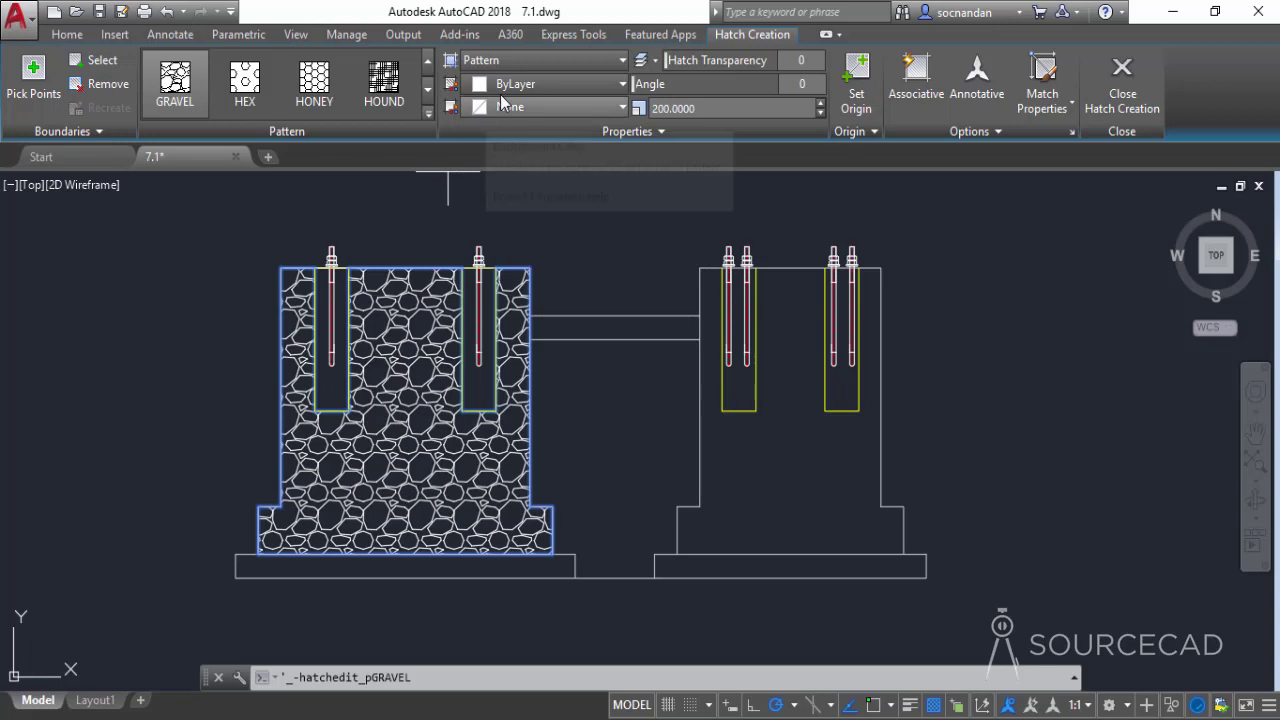
# Step: Examine the hatch type options, the hatch colour choices including index, true and book colours, and the background colours
pyautogui.click(563, 60)
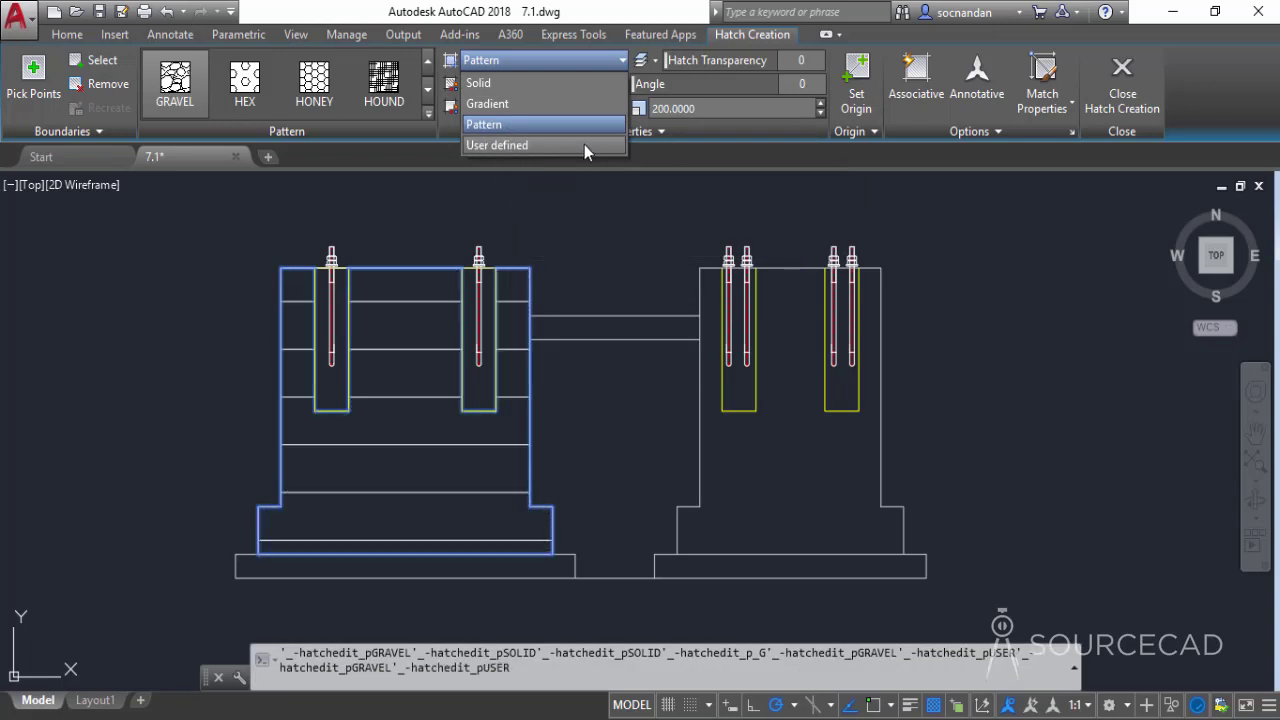
pyautogui.click(565, 59)
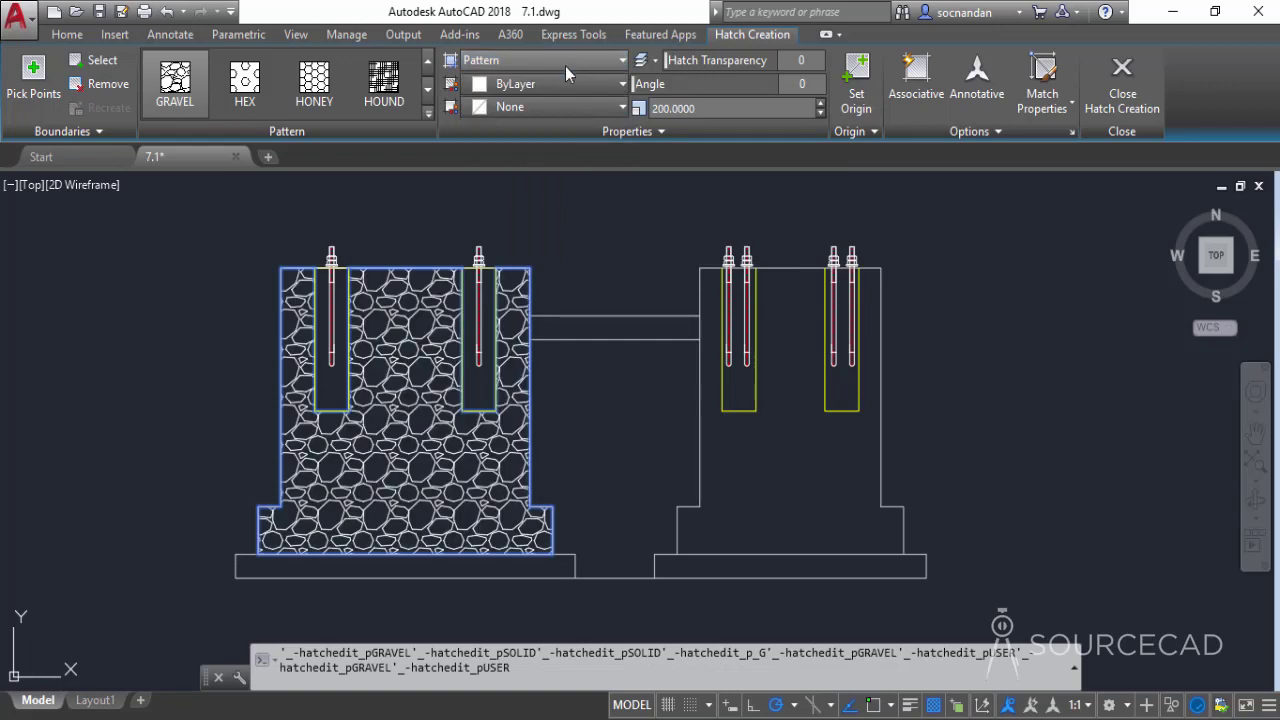
pyautogui.click(574, 86)
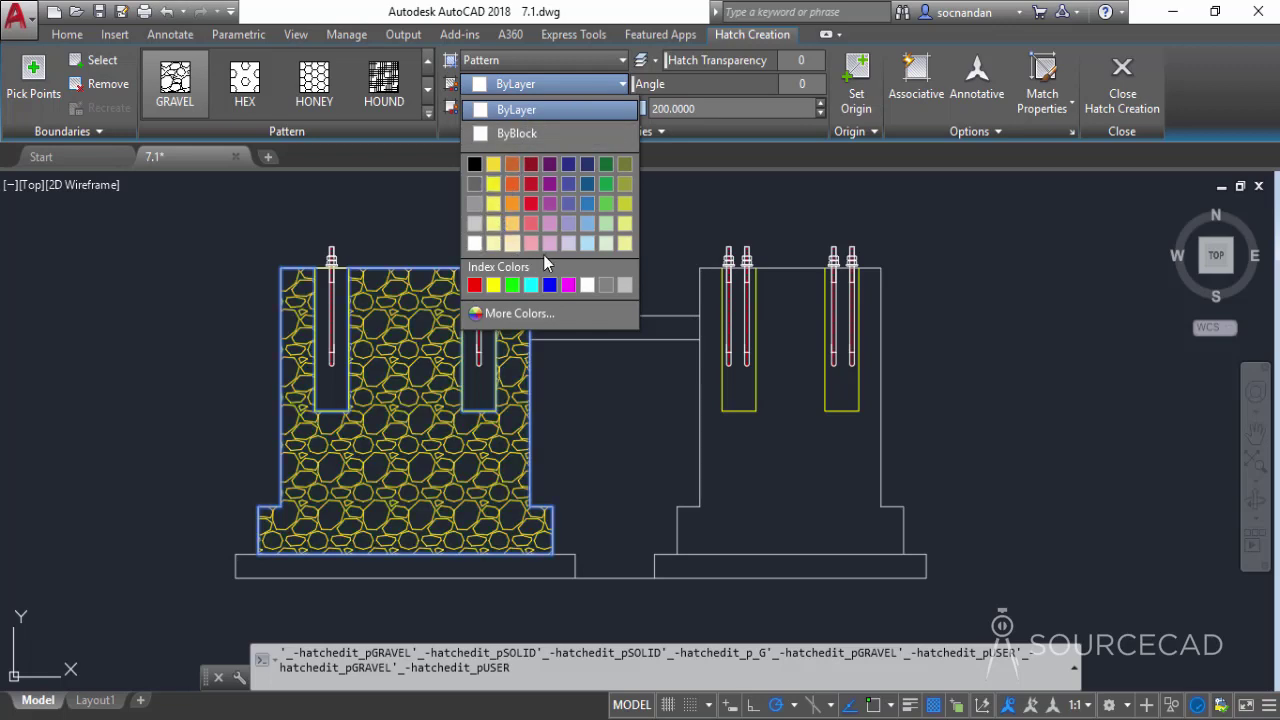
pyautogui.click(519, 313)
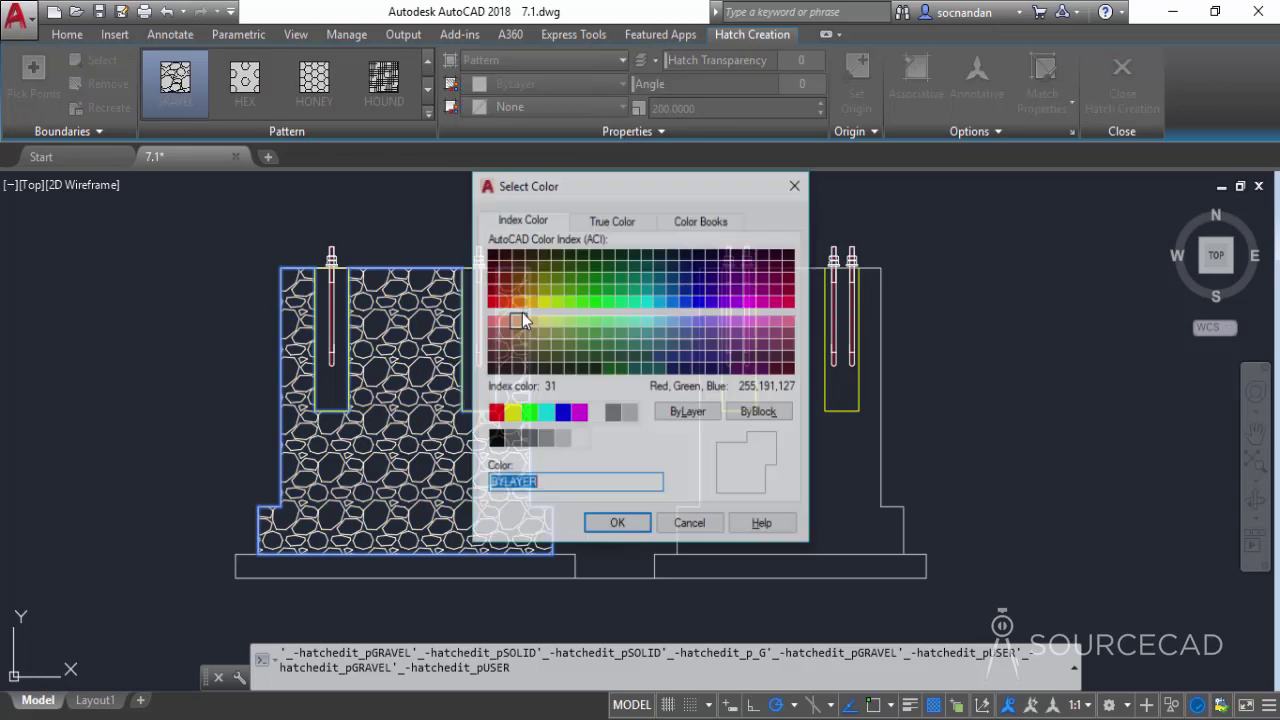
pyautogui.click(611, 224)
pyautogui.click(699, 221)
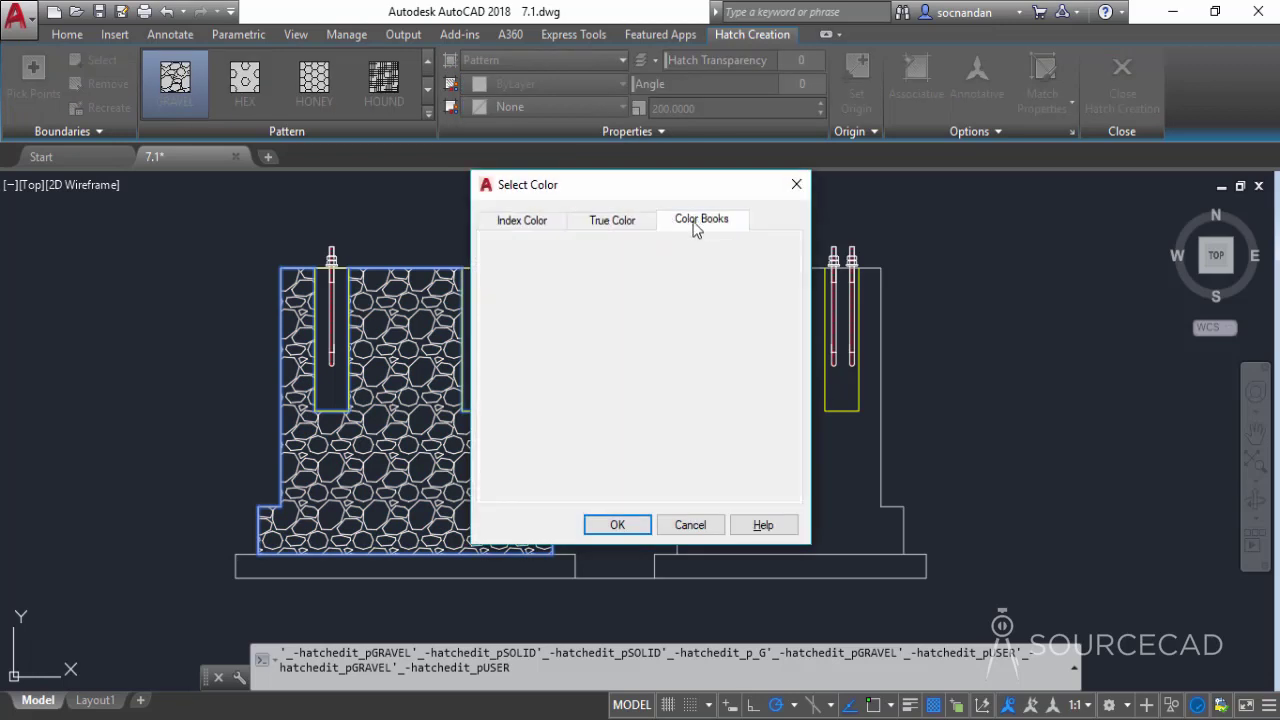
pyautogui.click(535, 222)
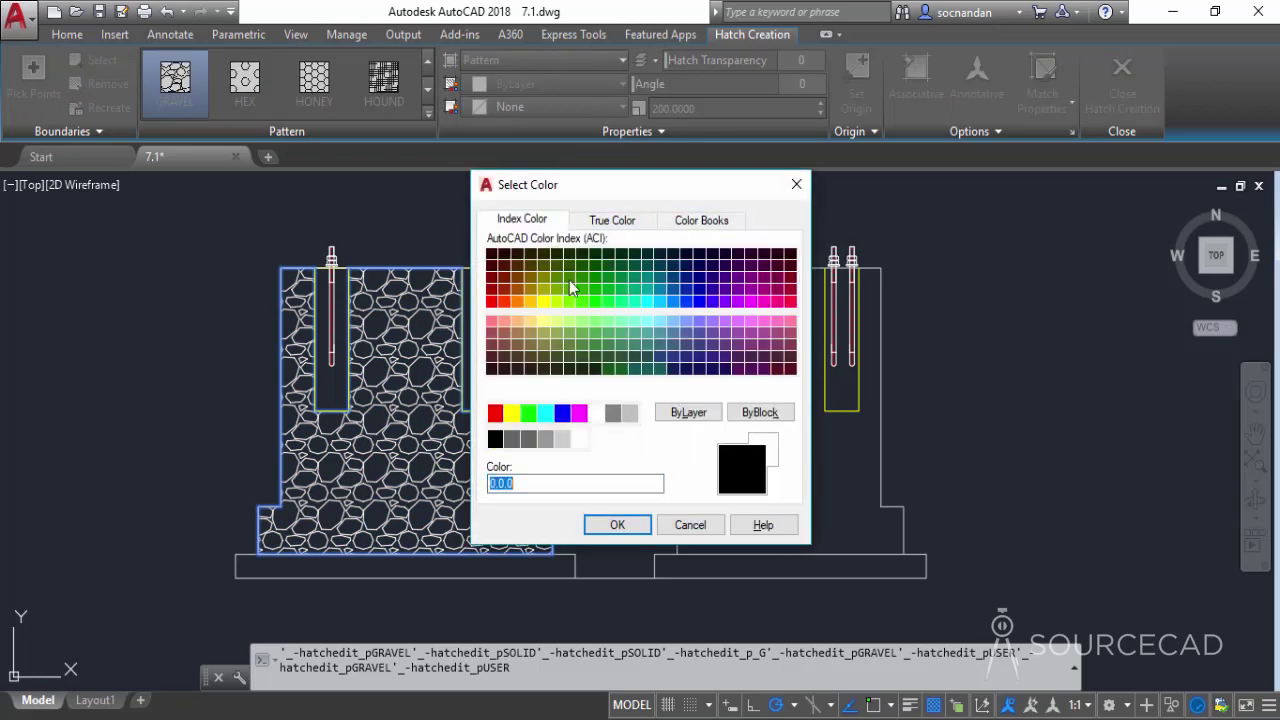
pyautogui.click(690, 525)
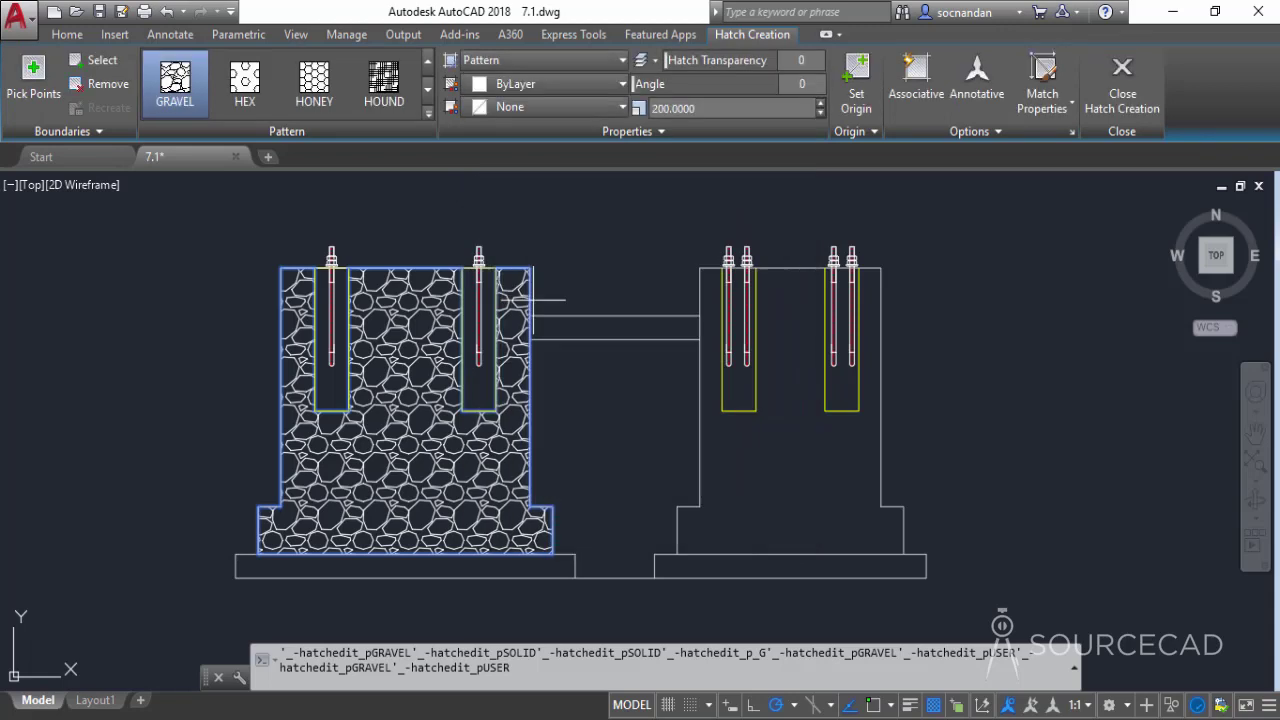
pyautogui.click(505, 107)
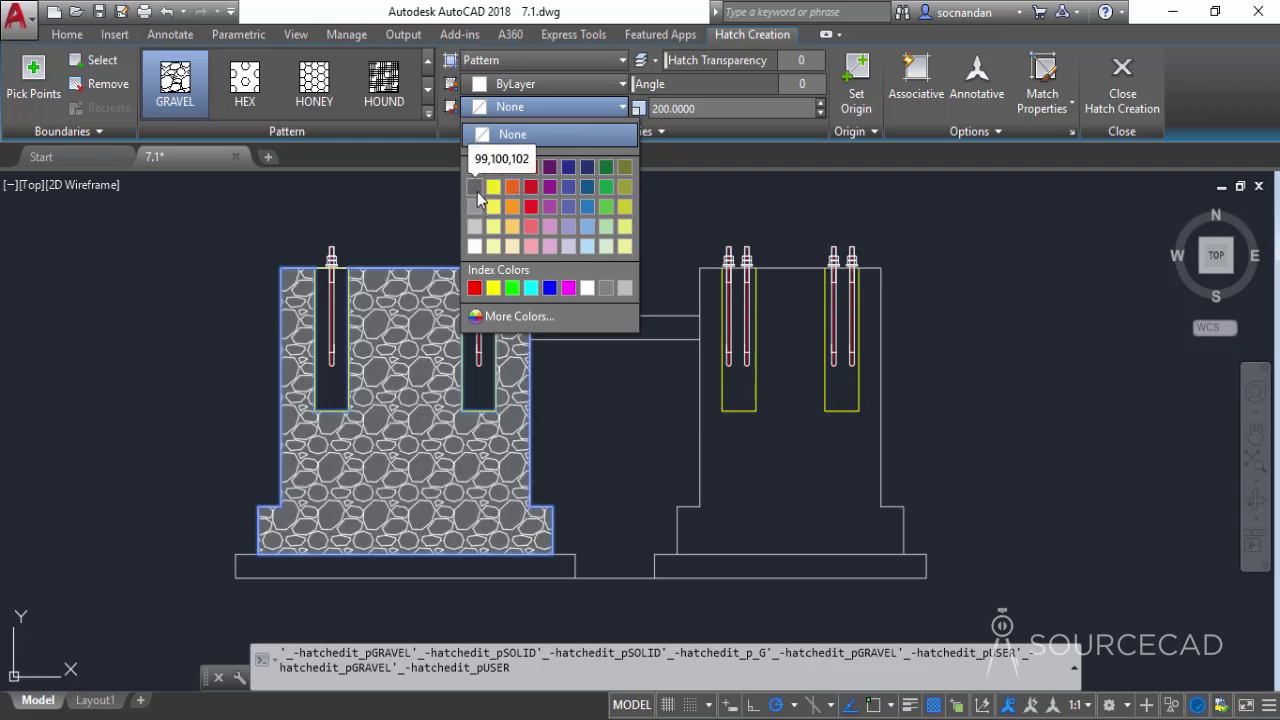
pyautogui.click(570, 106)
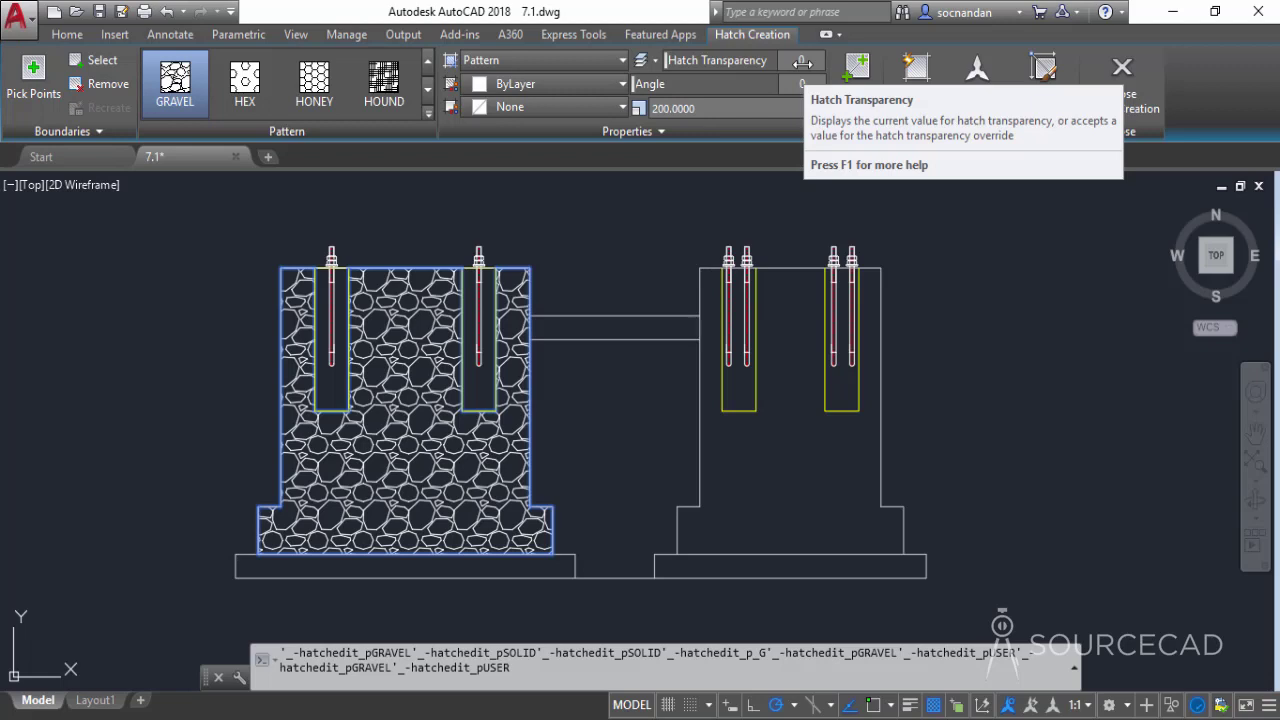
# Step: Try a hatch angle of 45 on the gravel pattern and return the angle to 0
pyautogui.moveTo(666, 60)
pyautogui.mouseDown()
pyautogui.moveTo(815, 70)
pyautogui.moveTo(792, 84)
pyautogui.moveTo(822, 84)
pyautogui.moveTo(645, 97)
pyautogui.mouseUp()
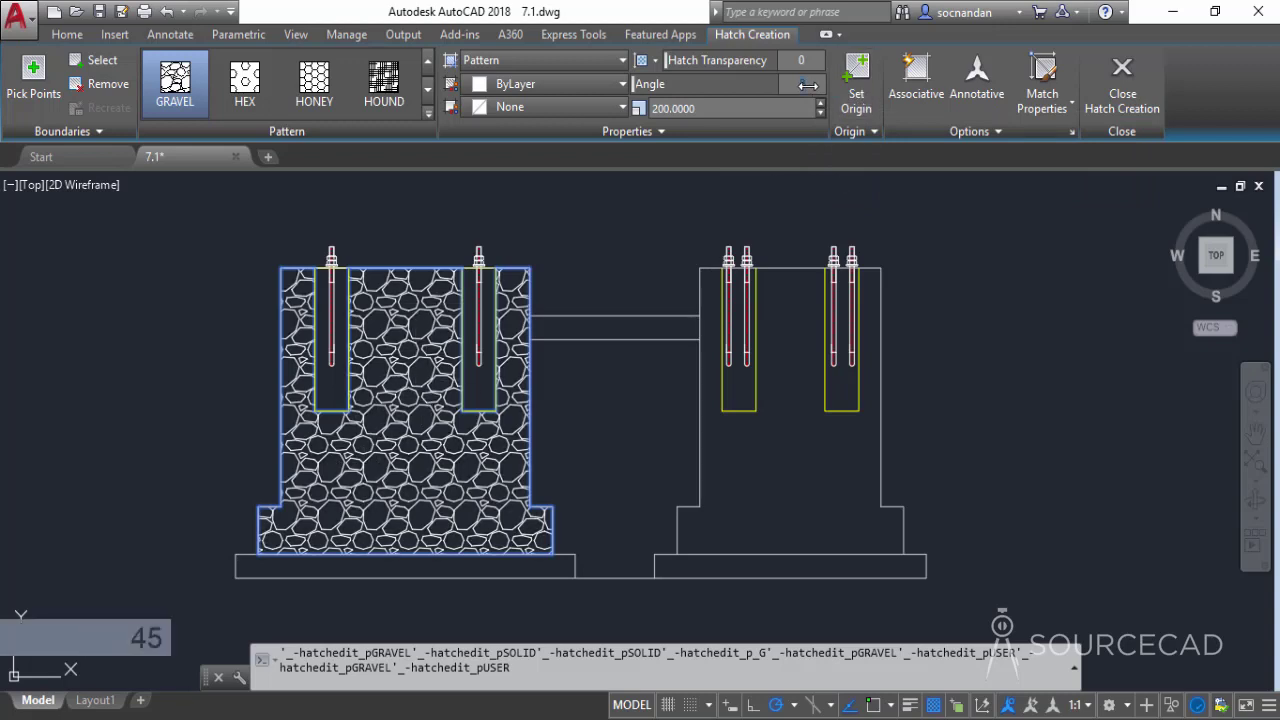
pyautogui.press('Return')
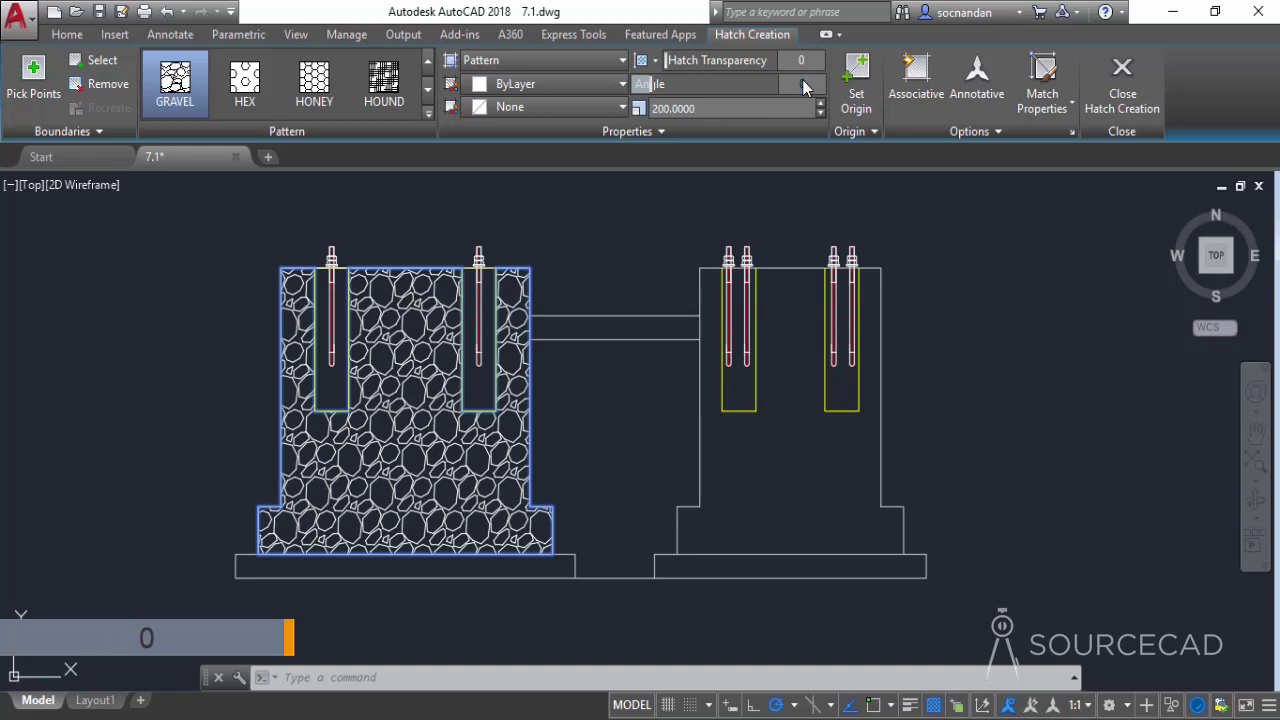
pyautogui.press('Return')
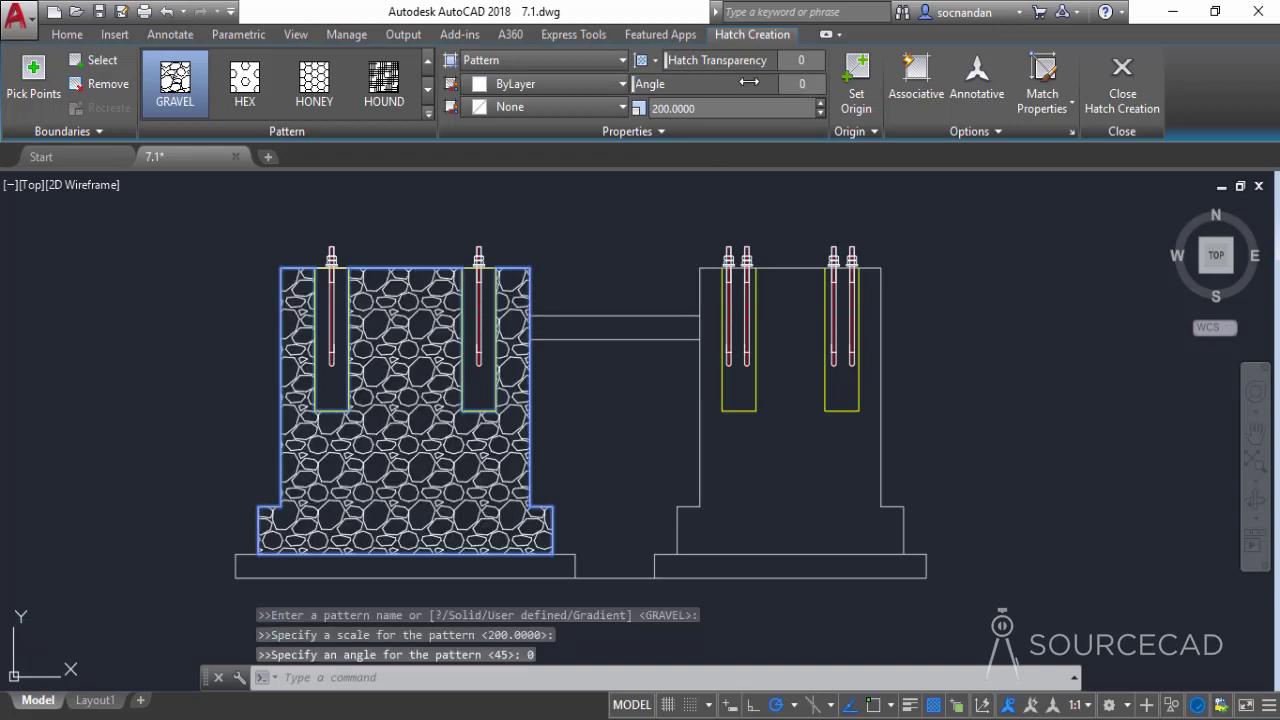
# Step: Assign the gravel hatch to the "hatch" layer and finish creating the hatch
pyautogui.click(670, 127)
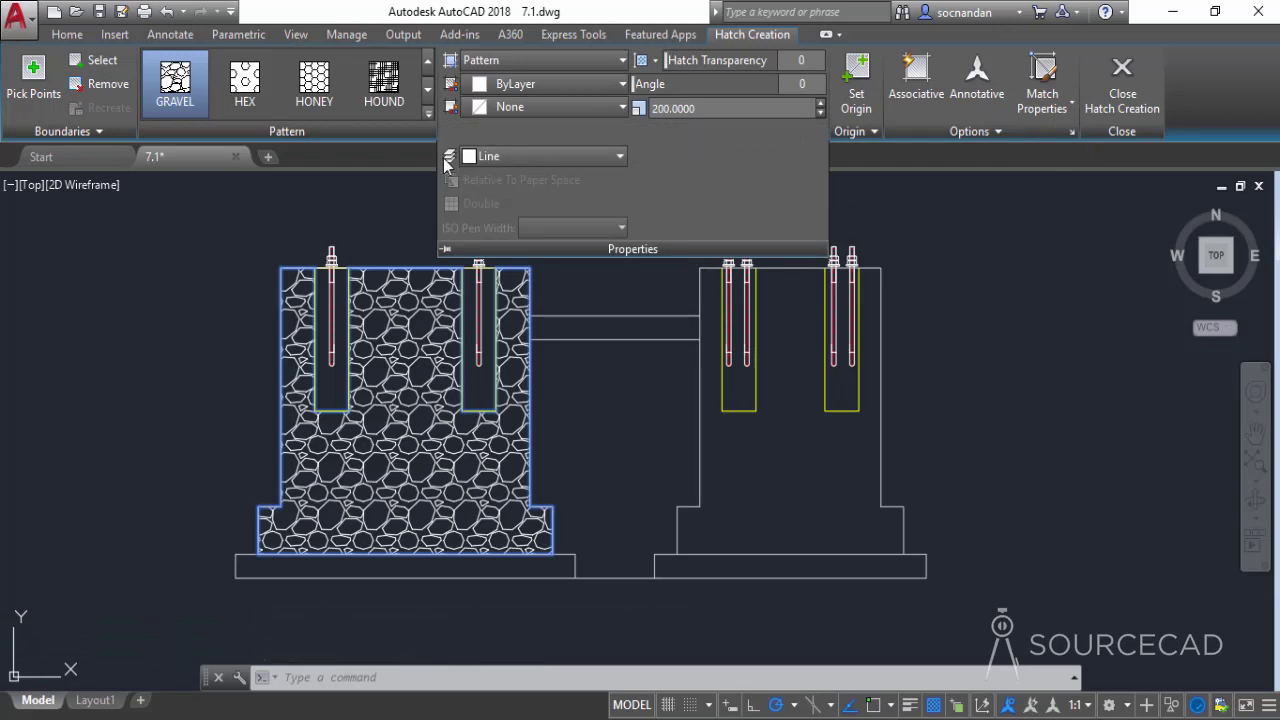
pyautogui.click(557, 155)
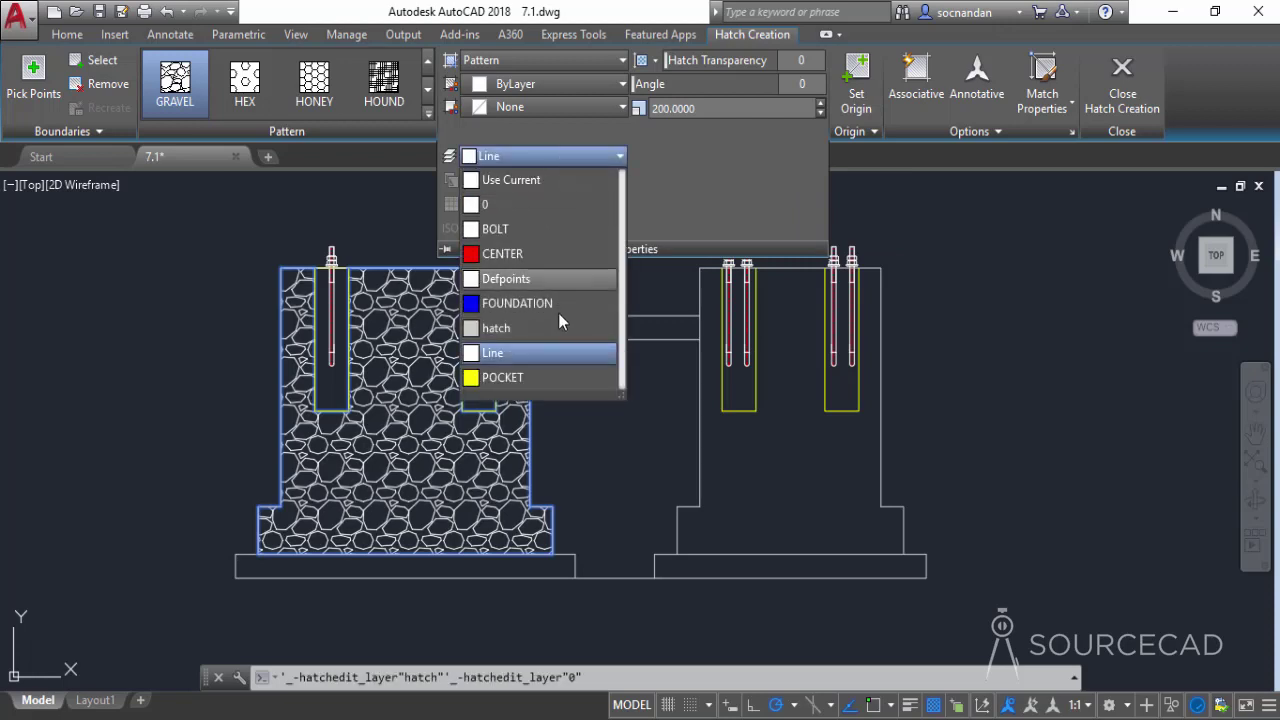
pyautogui.click(523, 327)
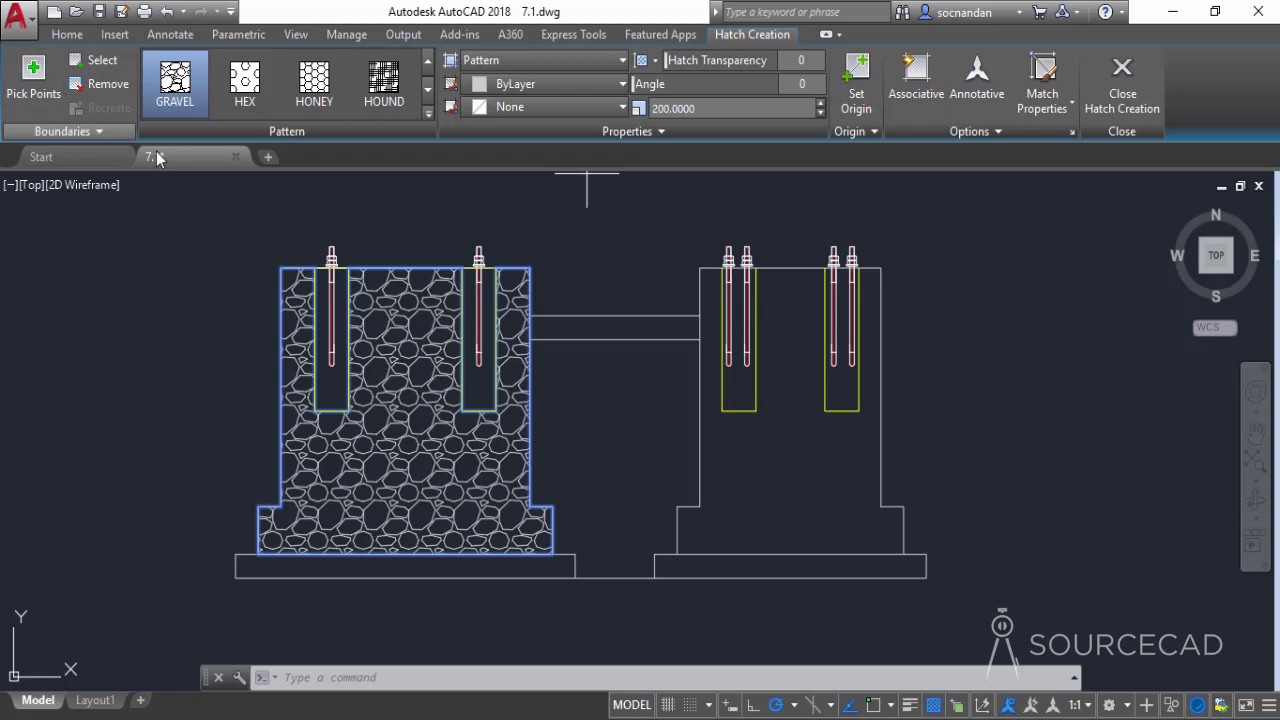
pyautogui.click(1140, 100)
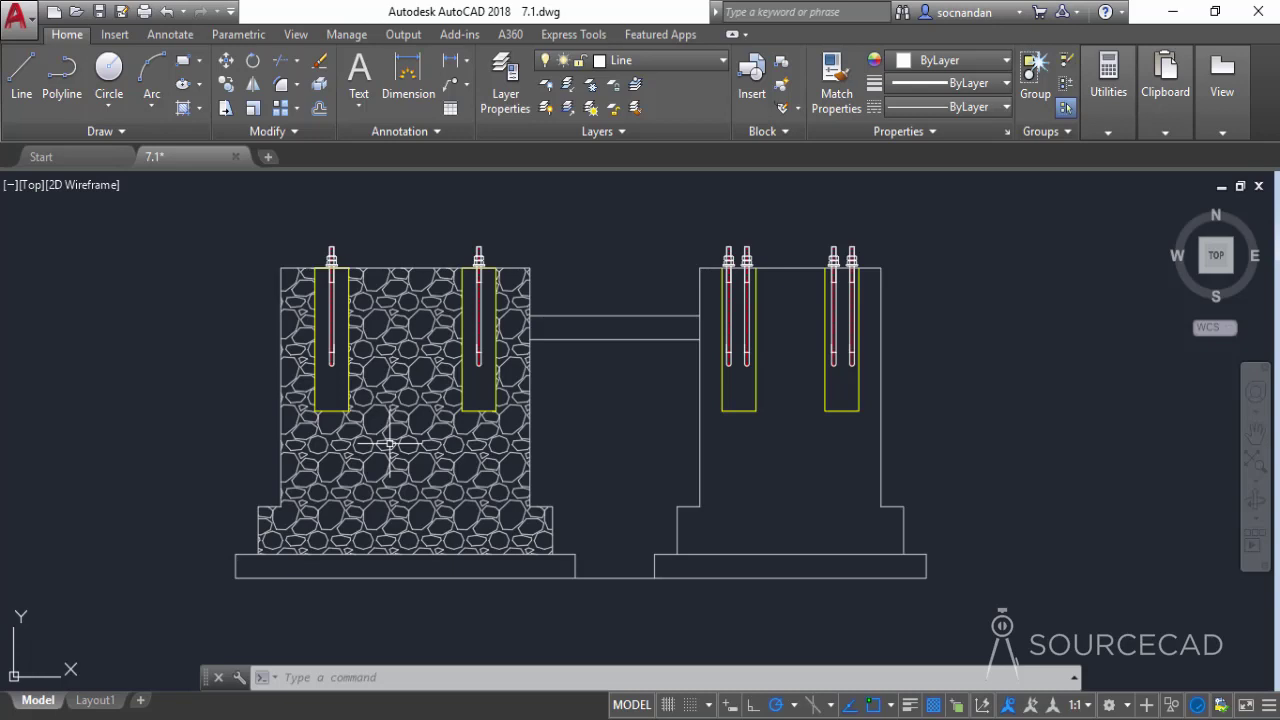
# Step: Erase the gravel hatch from the left foundation block
pyautogui.click(388, 443)
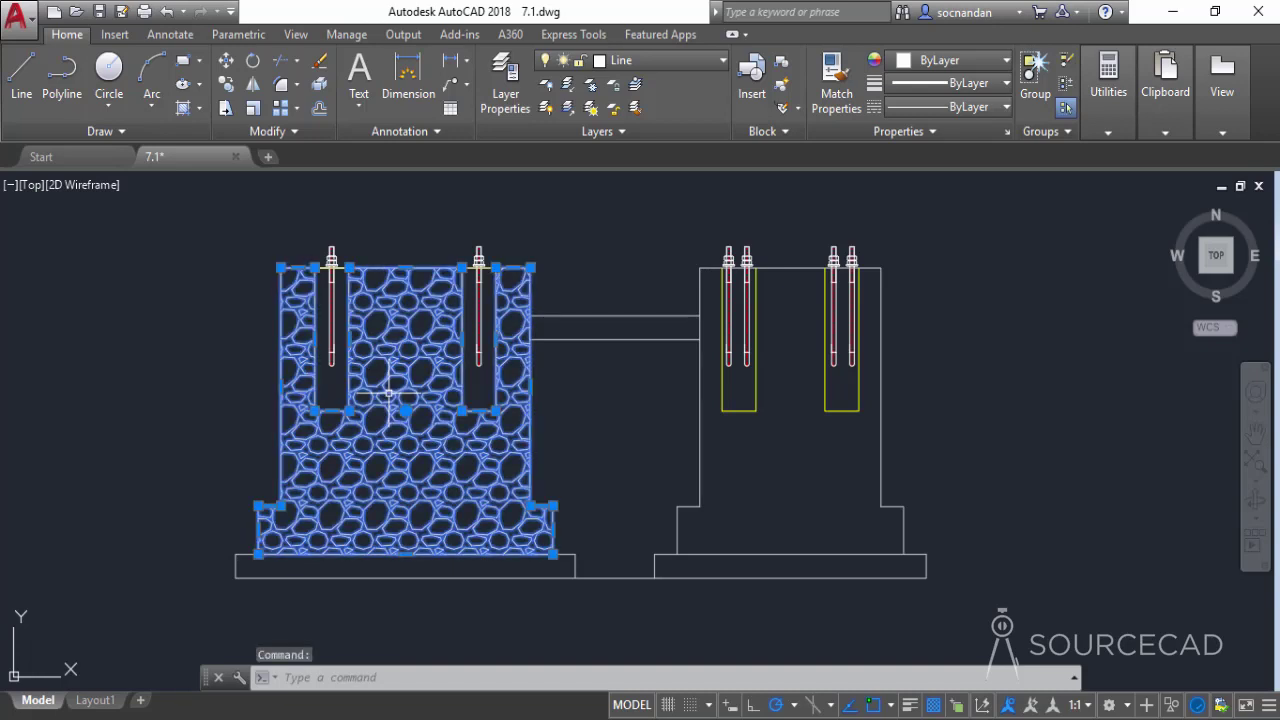
pyautogui.rightClick(249, 318)
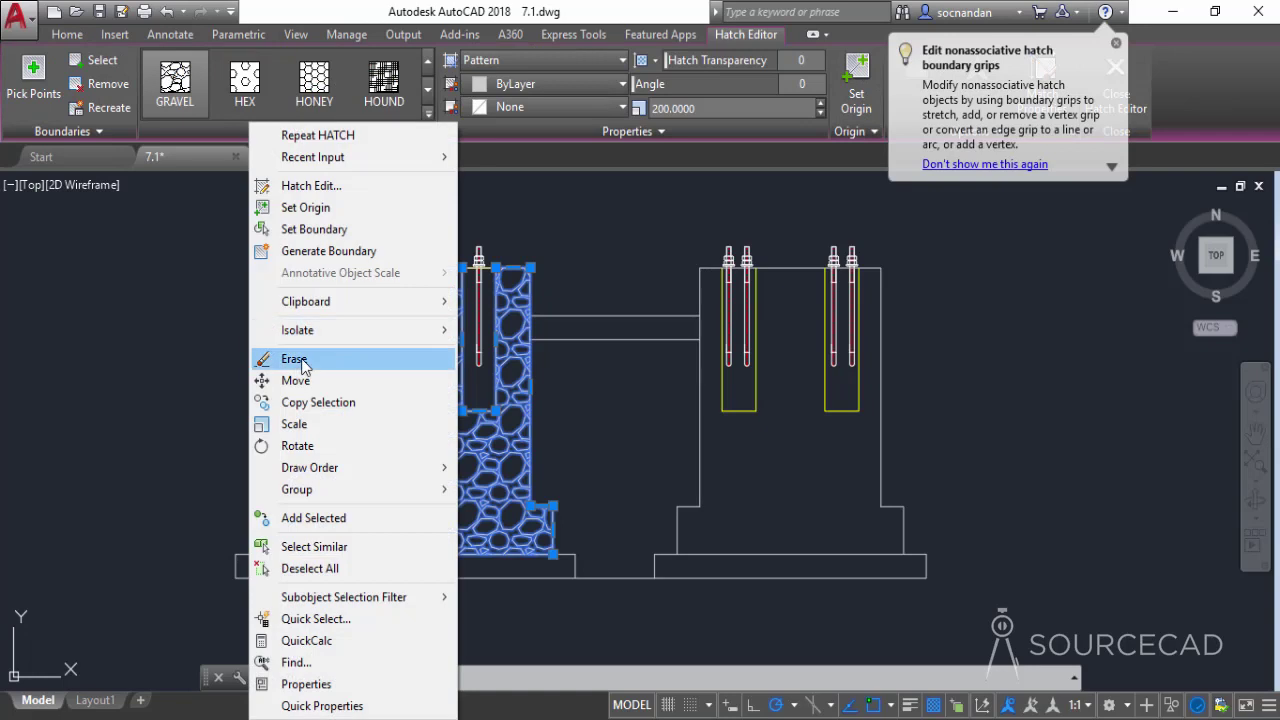
pyautogui.click(303, 362)
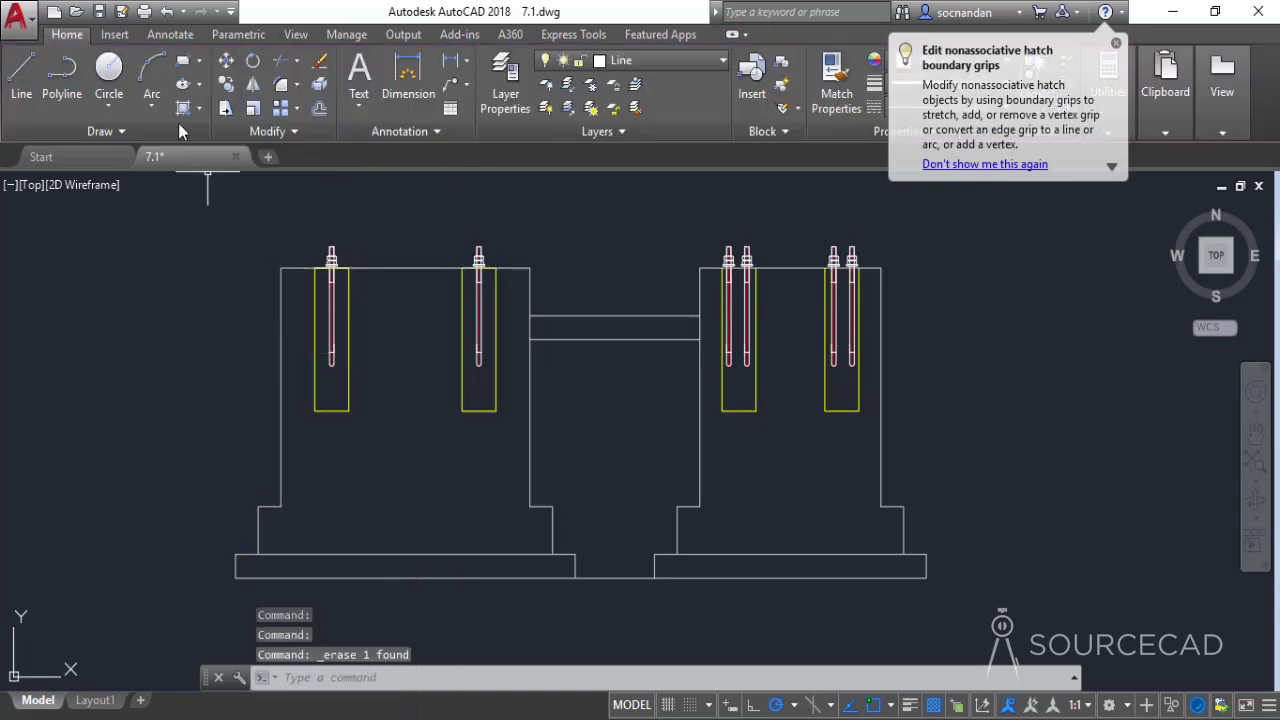
# Step: Start a new hatch and pick the interiors of the four yellow bolt pockets in both foundation blocks as its areas
pyautogui.click(182, 110)
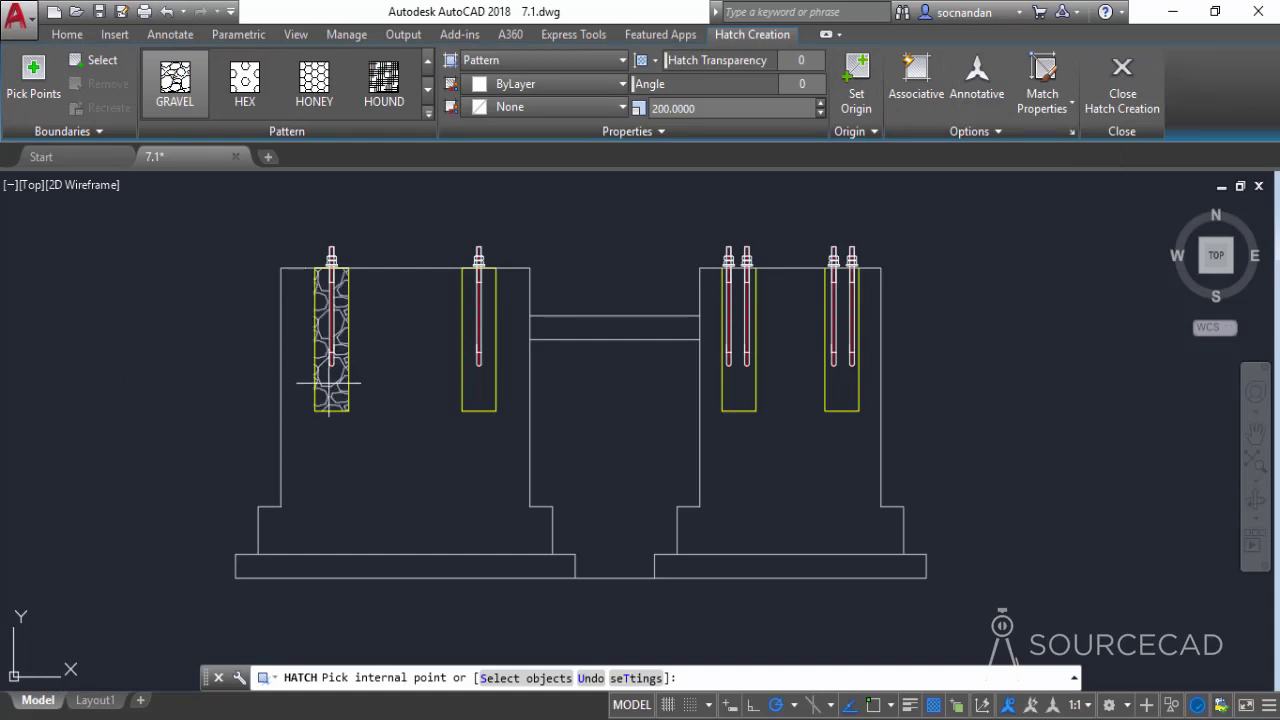
pyautogui.click(329, 380)
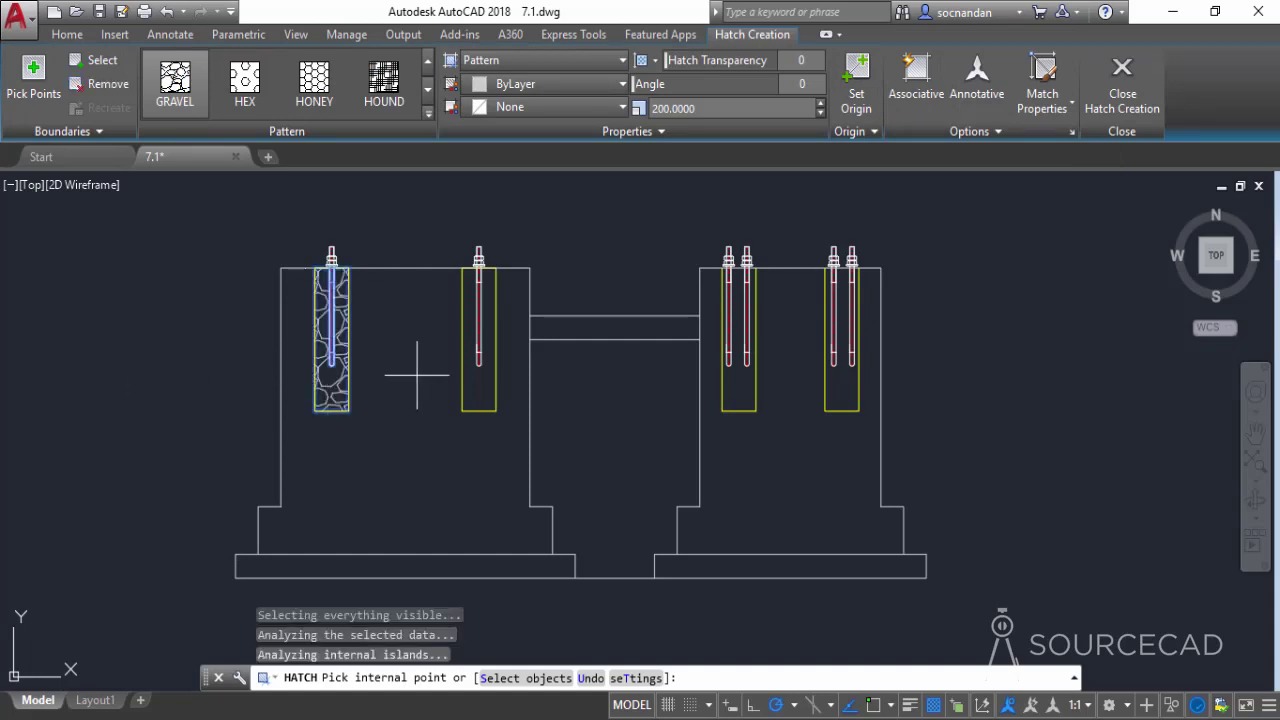
pyautogui.click(477, 380)
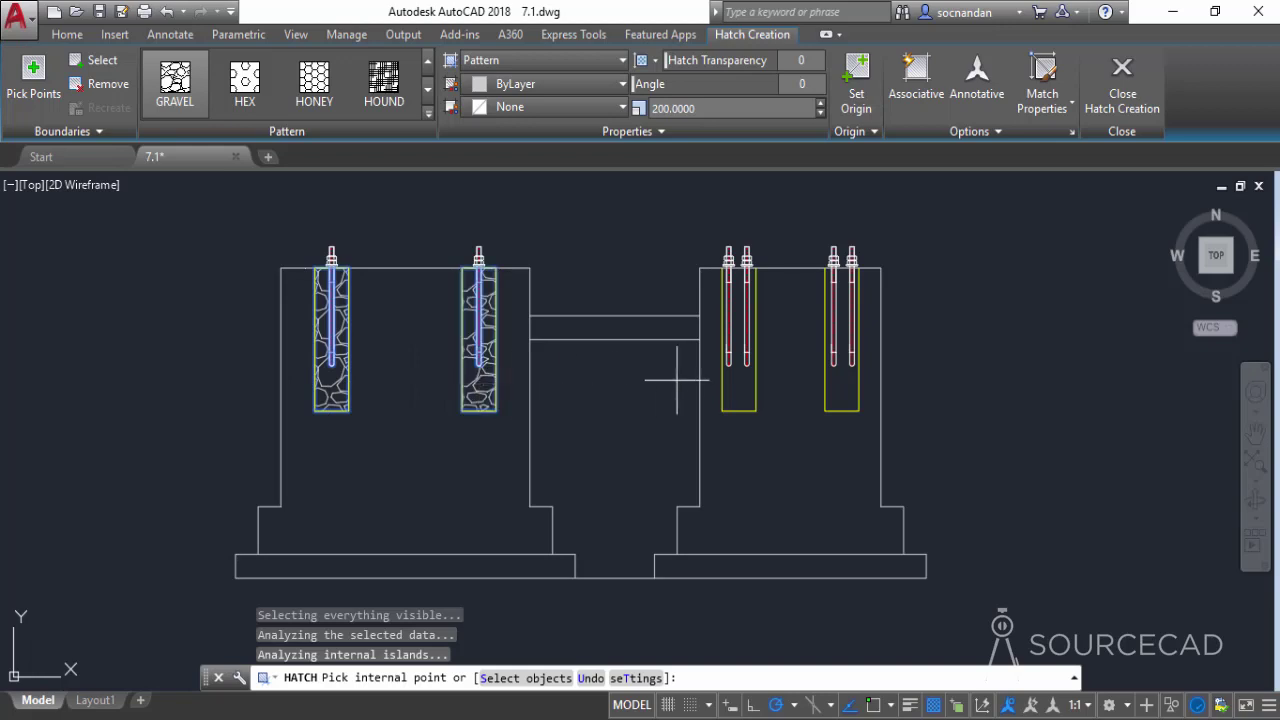
pyautogui.click(746, 381)
pyautogui.click(837, 378)
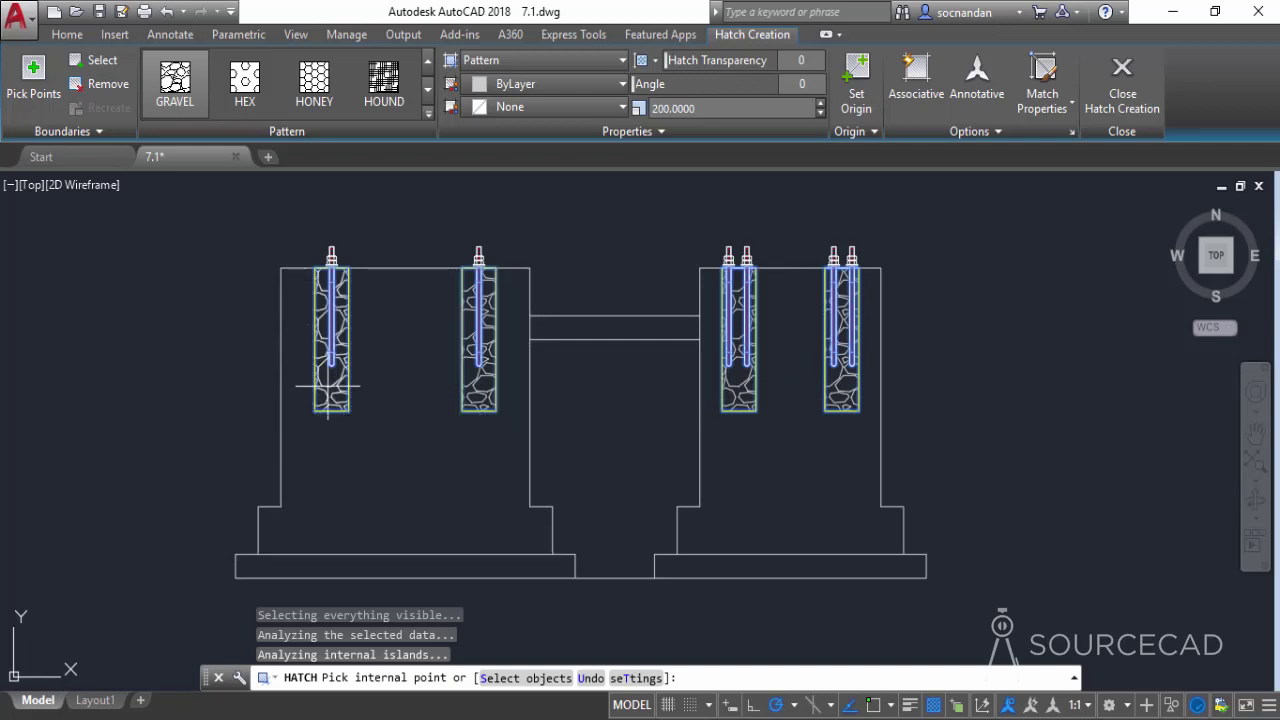
# Step: Change the pattern of the bolt pocket hatch to ANSI31
pyautogui.click(428, 113)
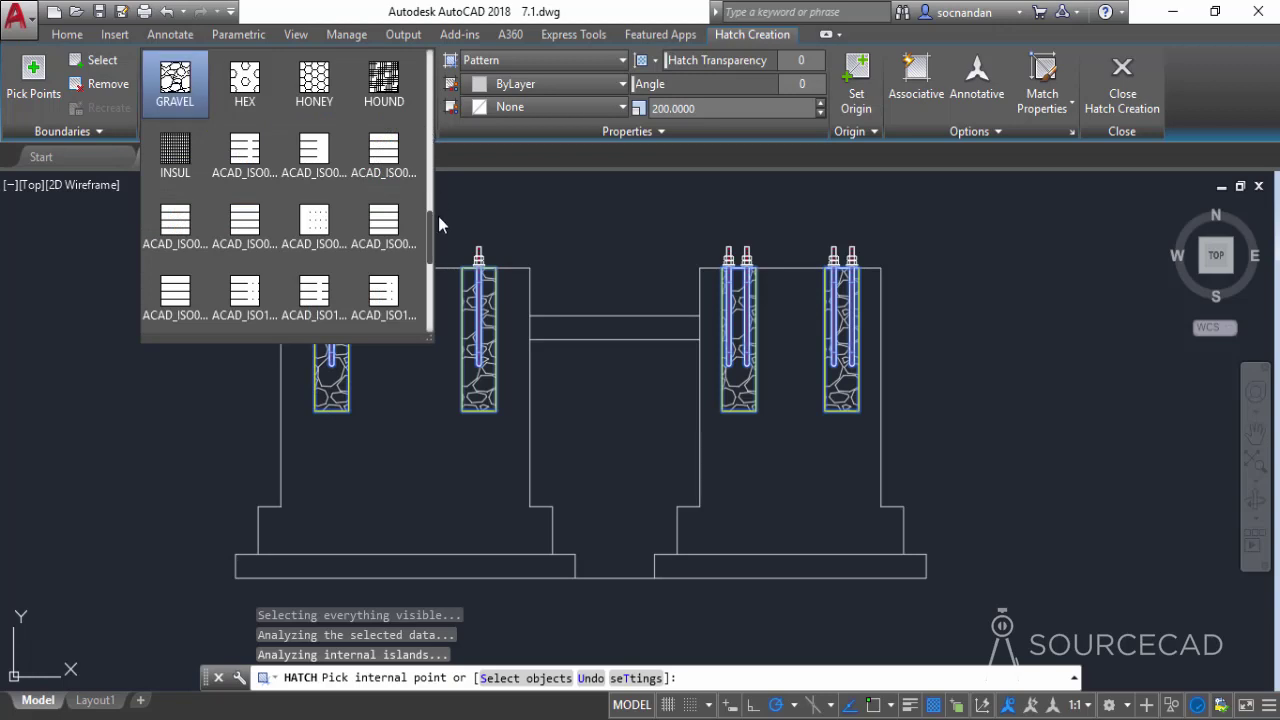
pyautogui.moveTo(430, 231); pyautogui.dragTo(431, 65)
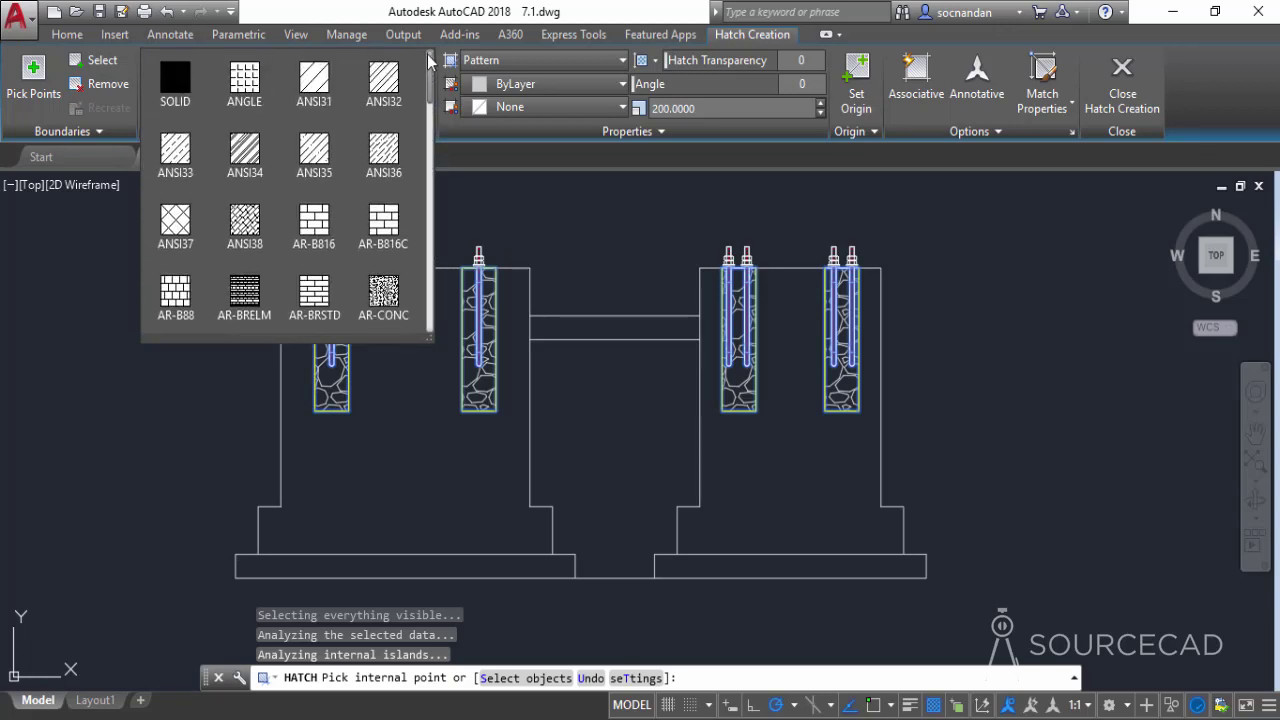
pyautogui.click(331, 90)
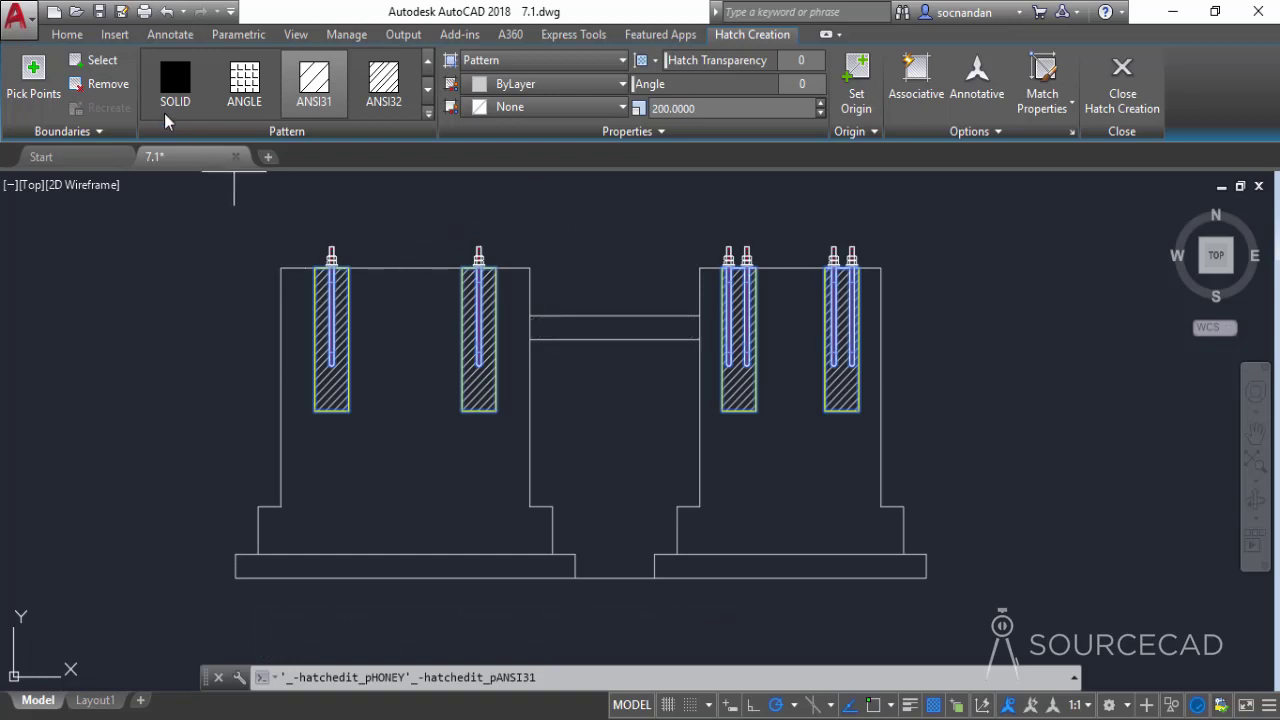
# Step: Add the base slab rectangles under both foundation blocks to the hatch by selecting them as boundary objects
pyautogui.click(96, 68)
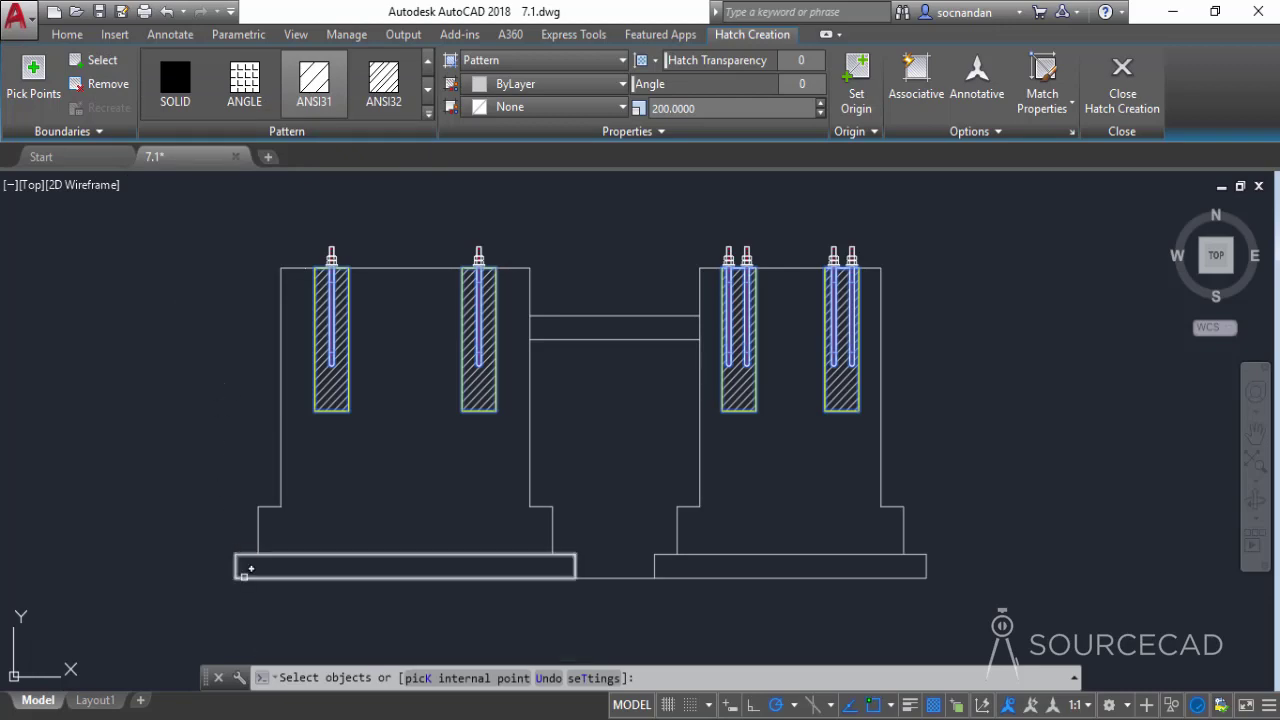
pyautogui.click(243, 573)
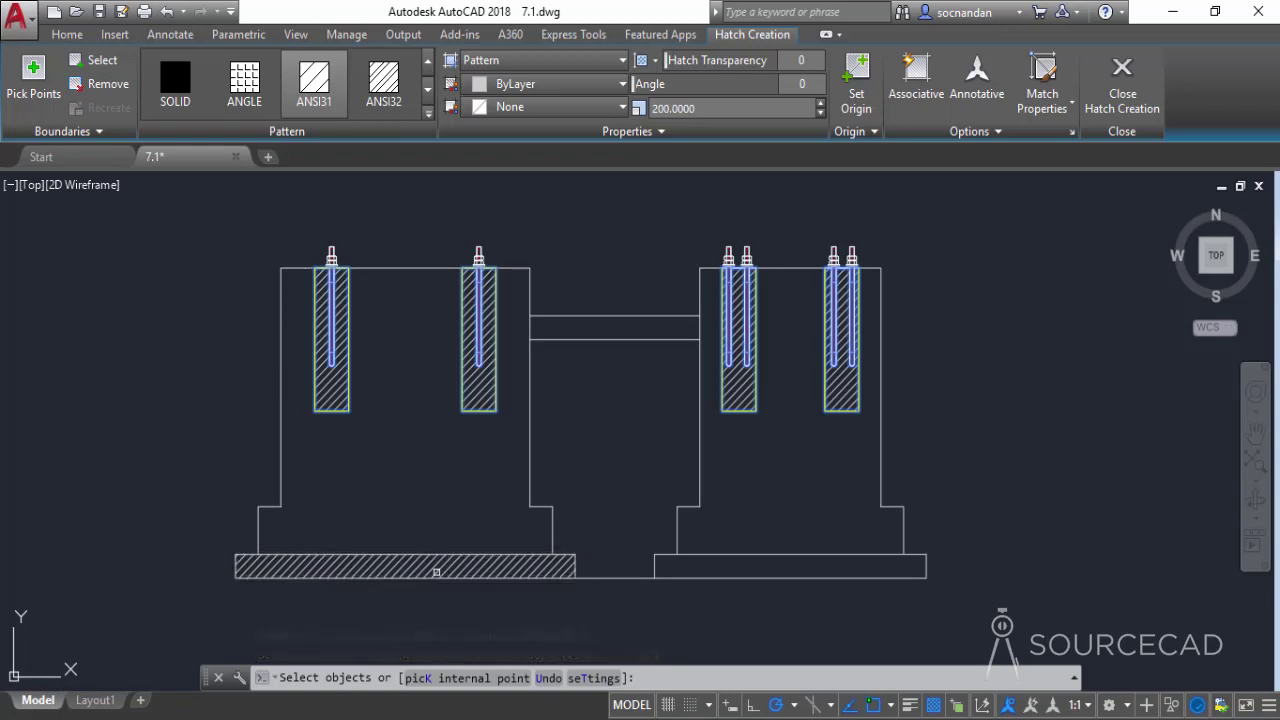
pyautogui.click(768, 556)
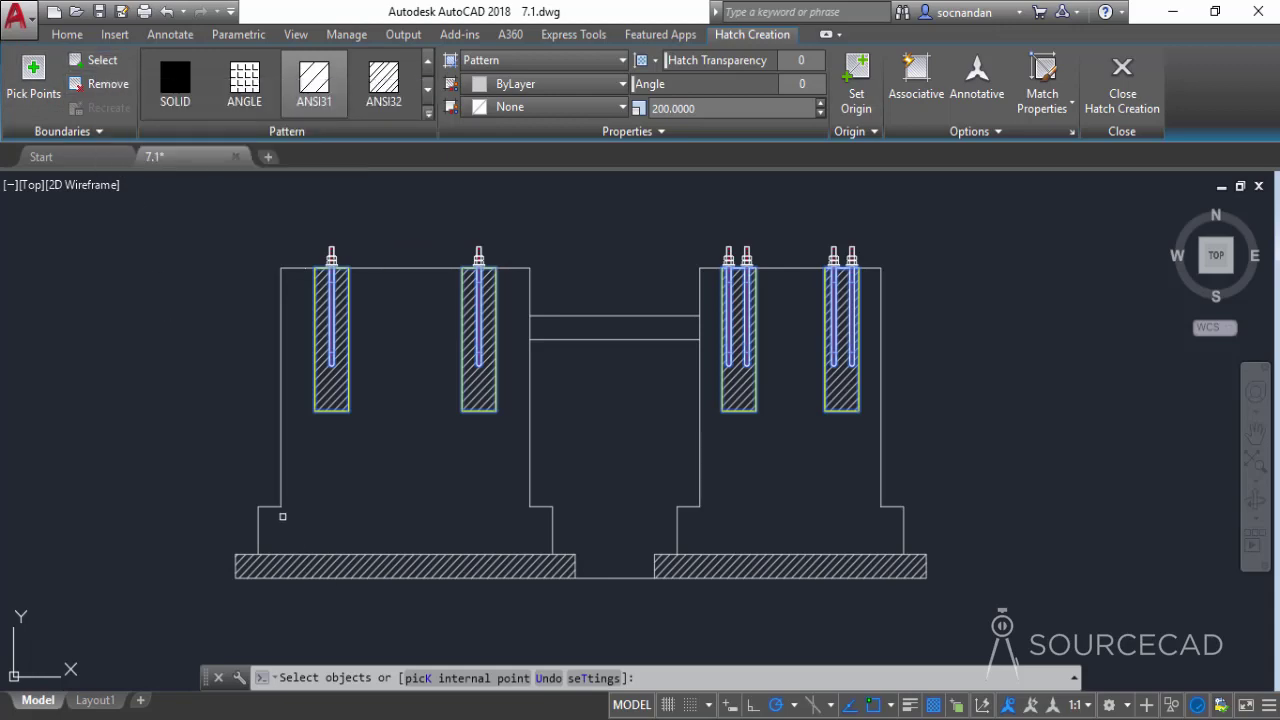
# Step: Remove both base slab boundaries from the hatch
pyautogui.click(95, 89)
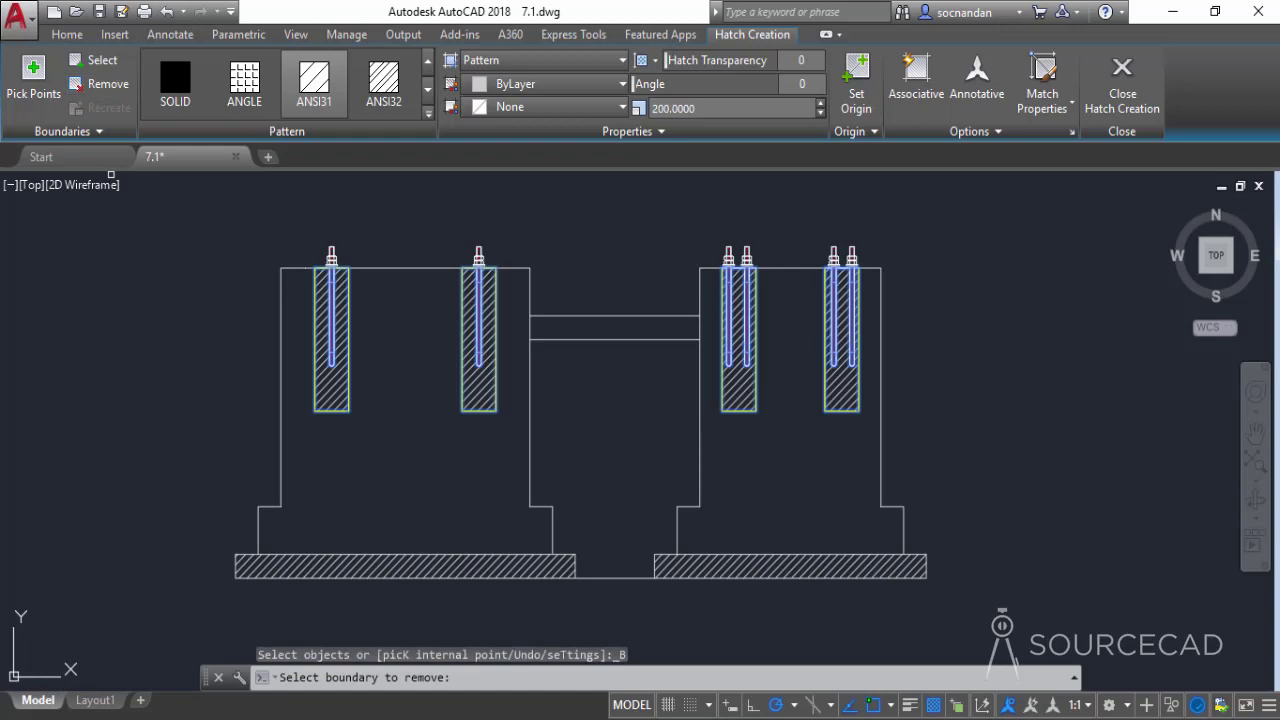
pyautogui.click(300, 555)
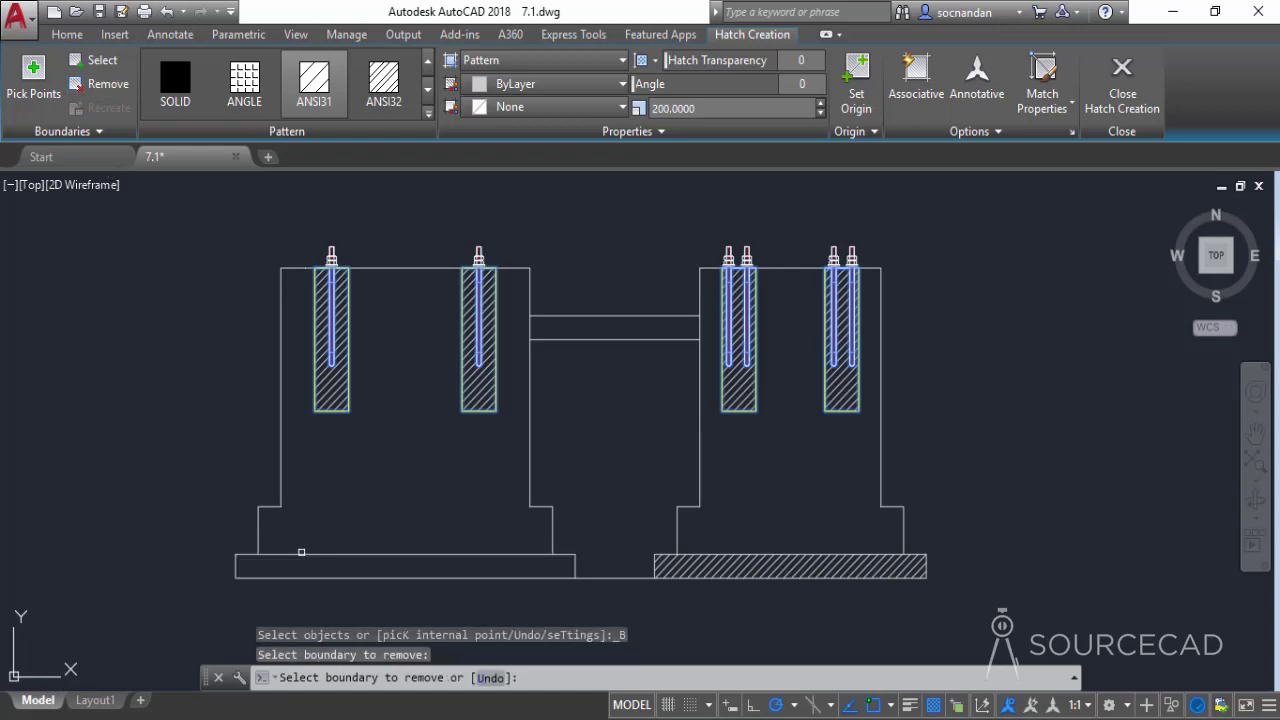
pyautogui.click(739, 553)
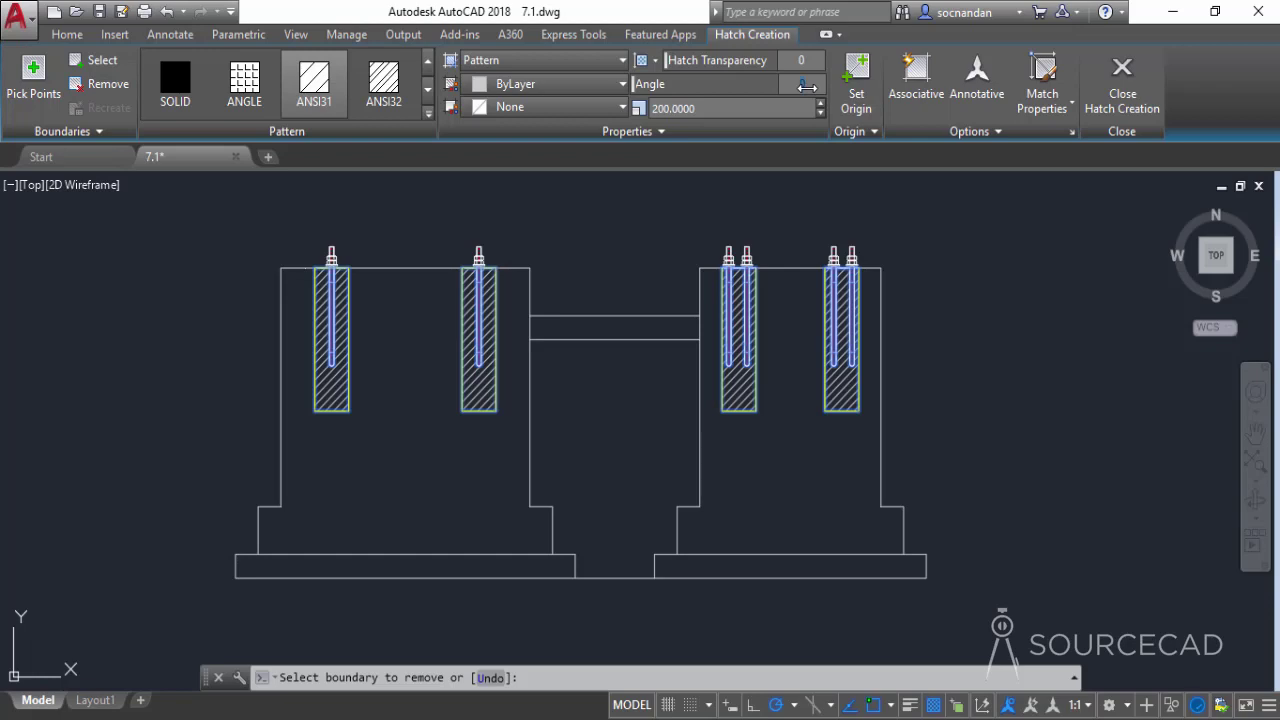
# Step: Try an angle of 45 on the ANSI31 hatch and return the angle to 0
pyautogui.write('45')
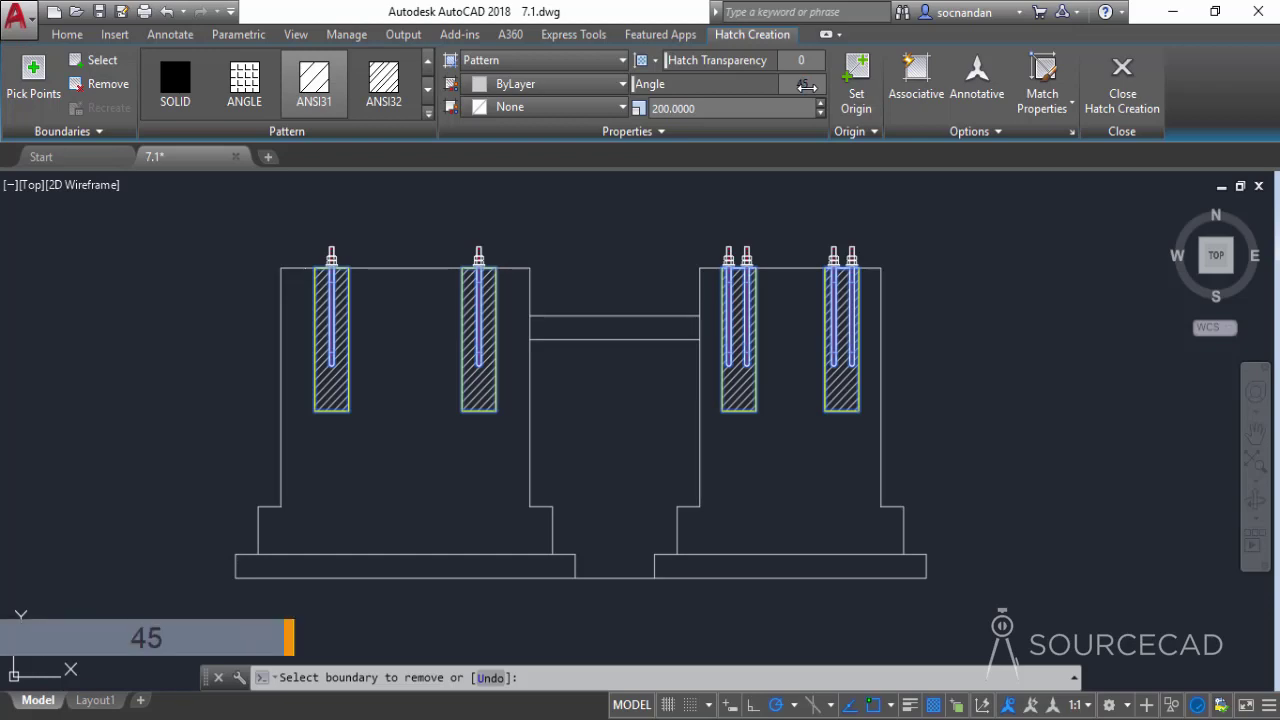
pyautogui.press('Return')
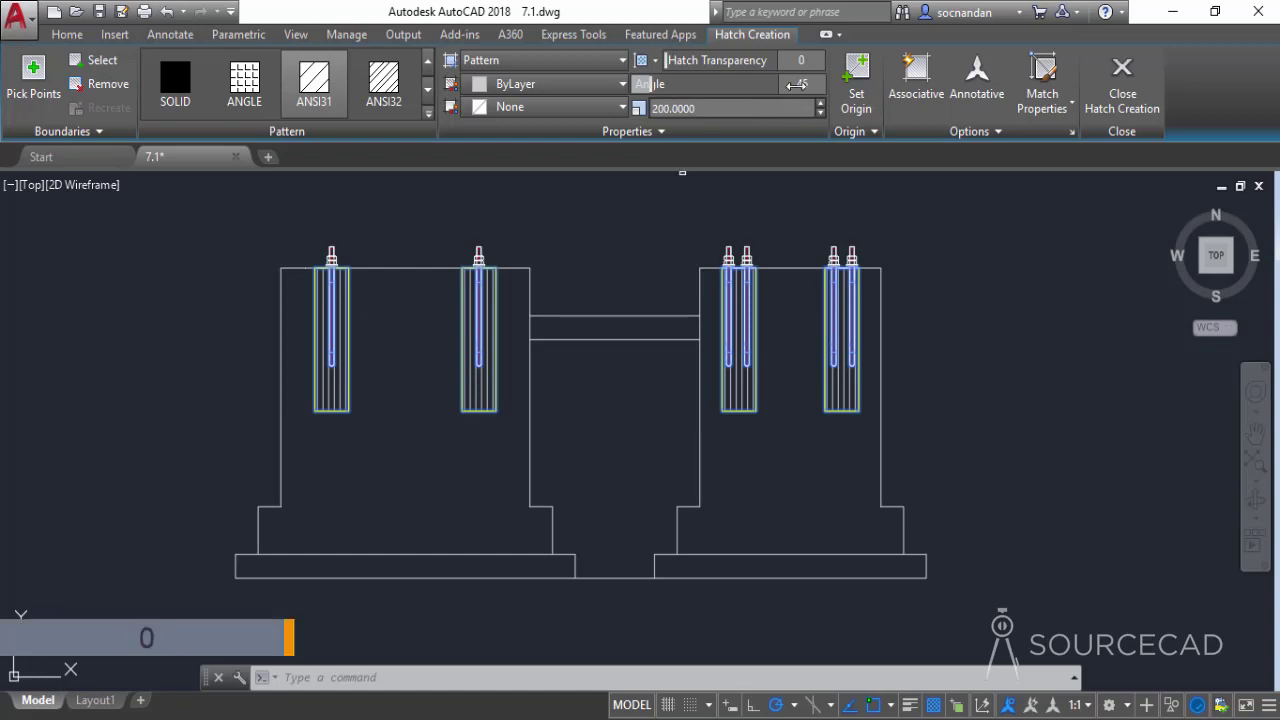
pyautogui.moveTo(806, 83); pyautogui.dragTo(804, 84)
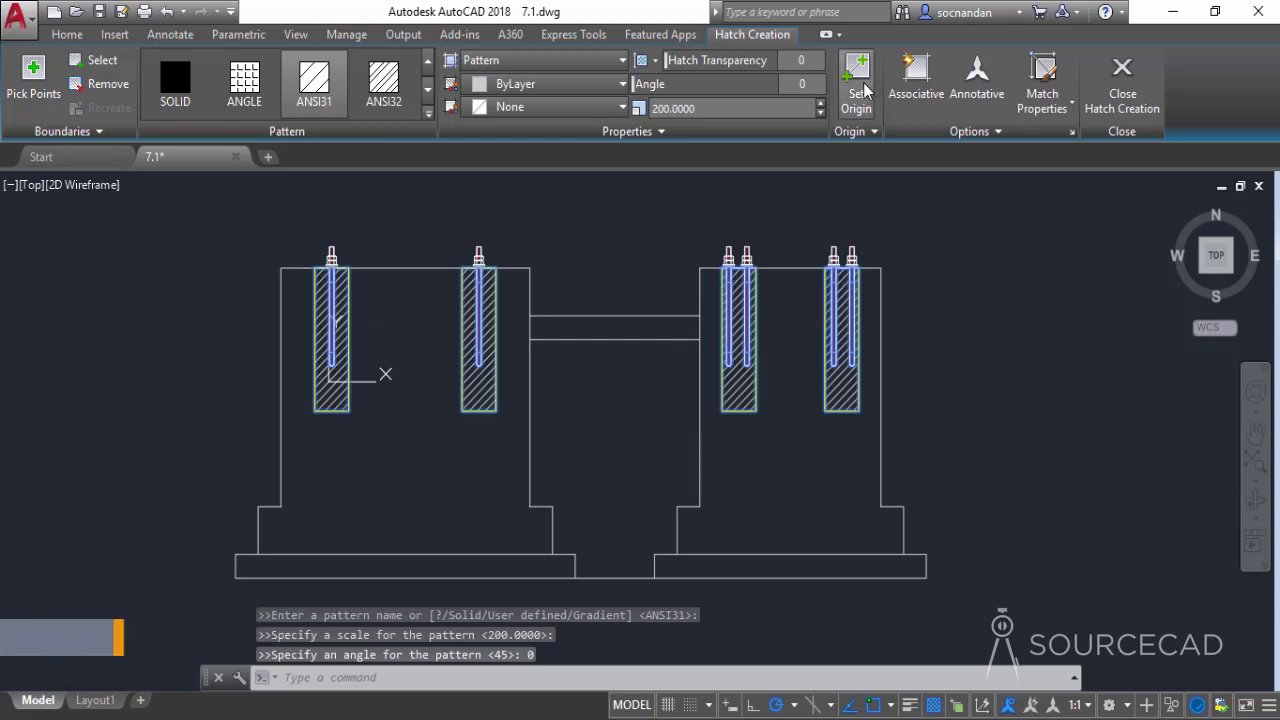
# Step: Make the bolt pocket hatch associative and finish creating it
pyautogui.click(915, 75)
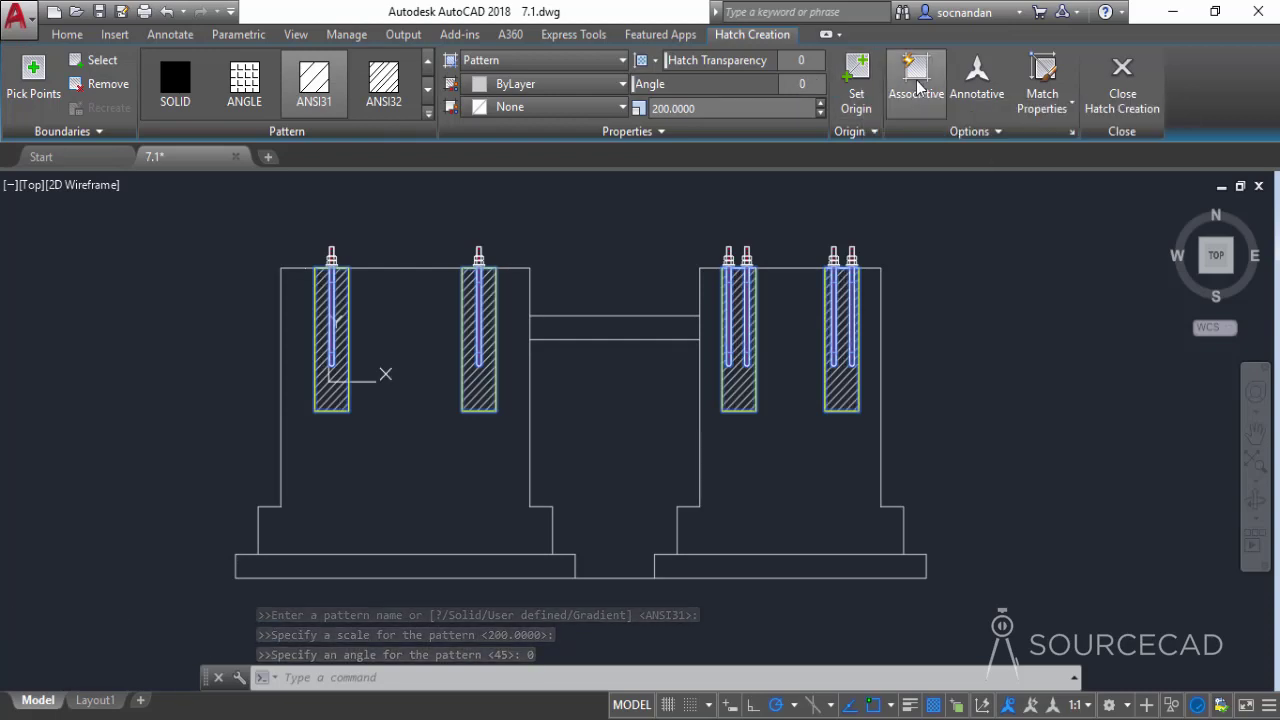
pyautogui.click(977, 129)
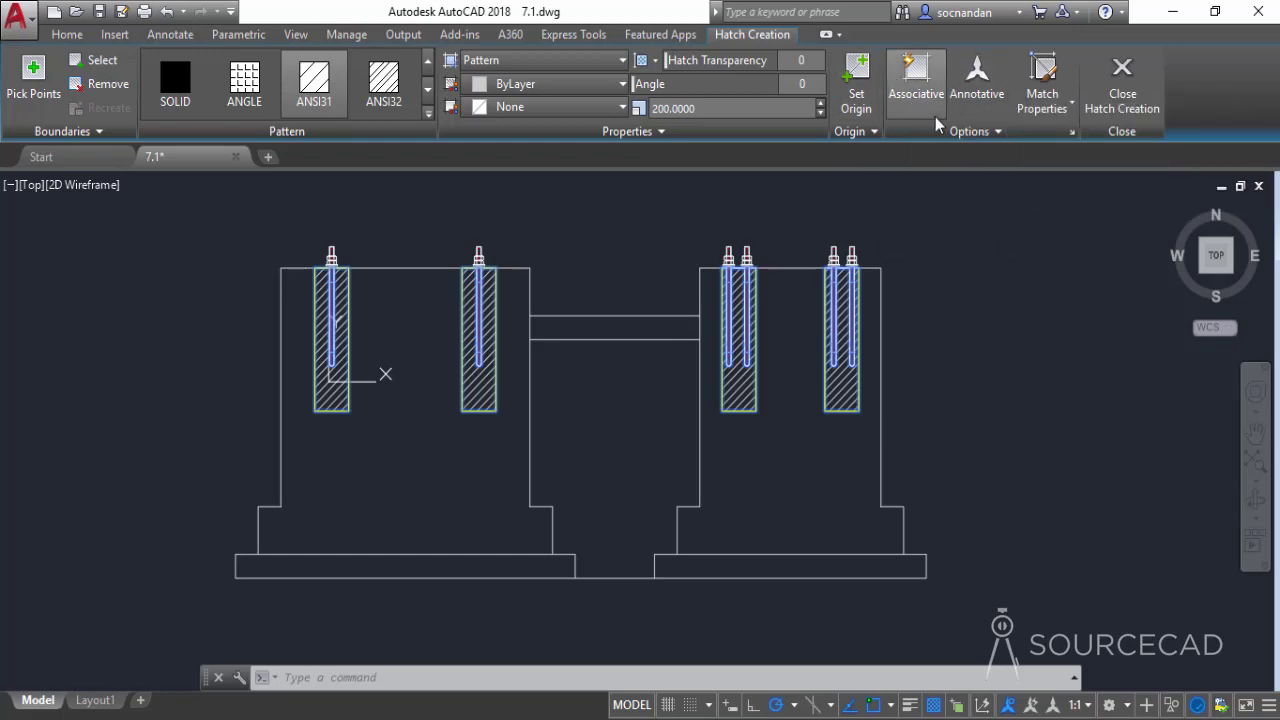
pyautogui.click(1142, 85)
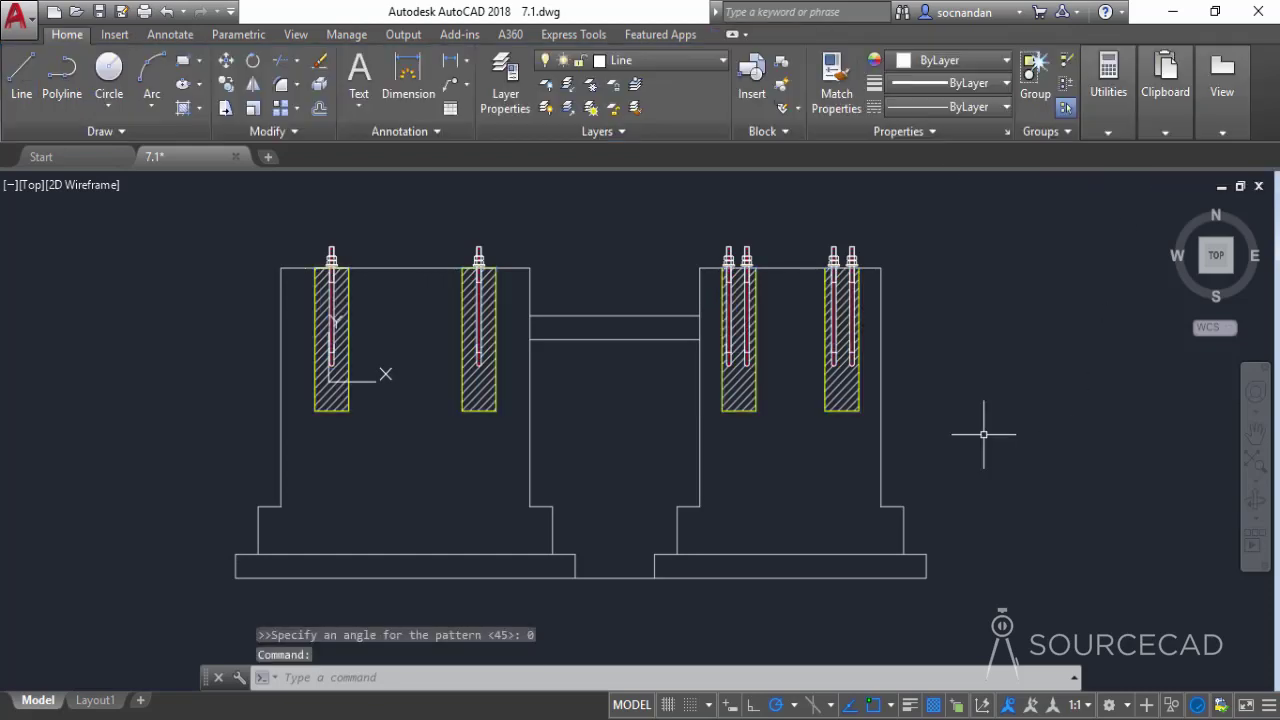